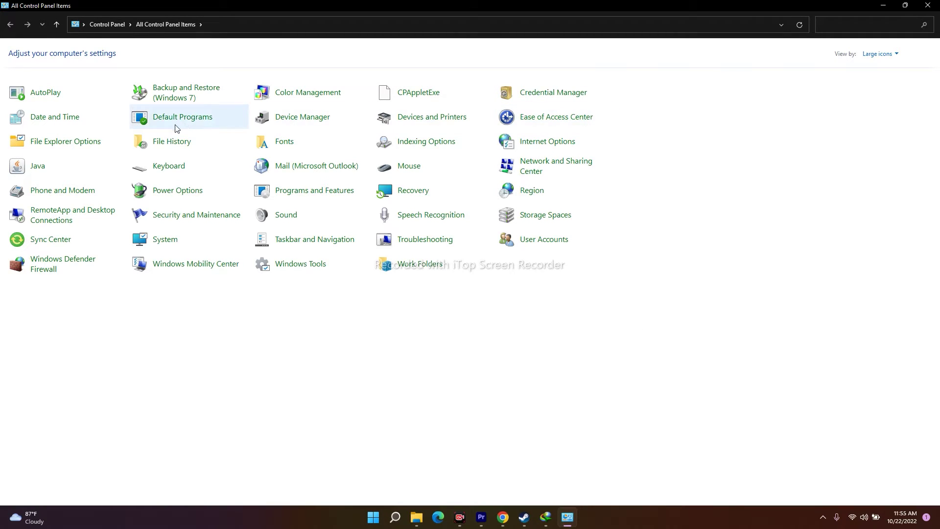
- Open the Speakers properties on the Advanced tab, showing the 24 bit, 48000 Hz (Studio Quality) default format
{"action": "left_click", "coordinate": [280, 220]}
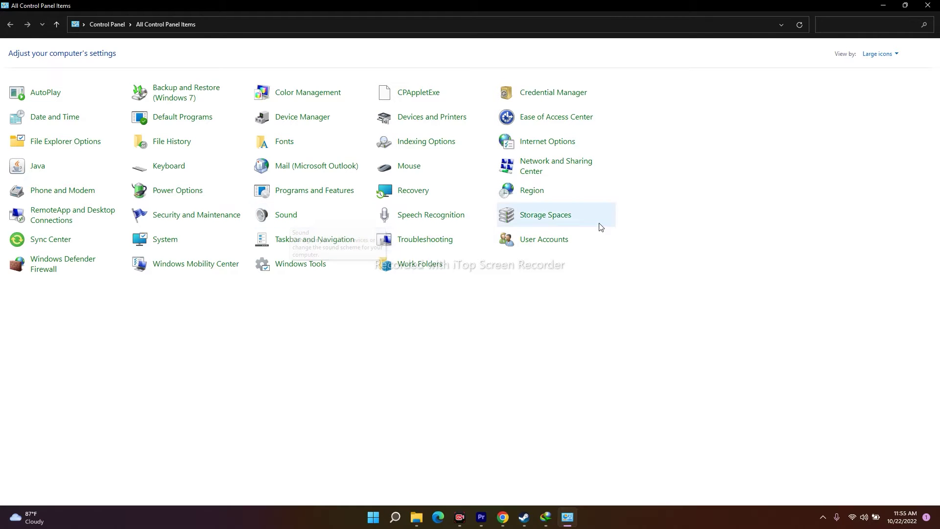
{"action": "left_click_drag", "start_coordinate": [308, 95], "coordinate": [492, 78]}
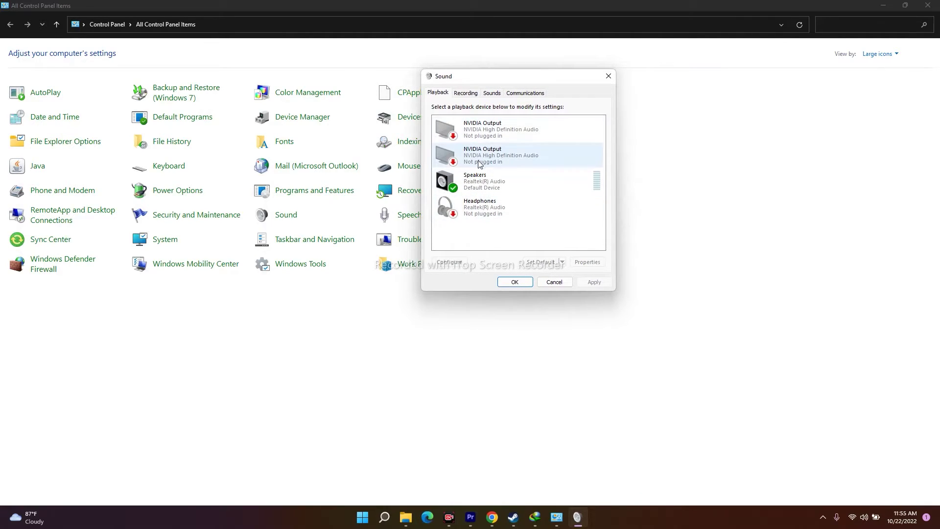
{"action": "left_click", "coordinate": [483, 184]}
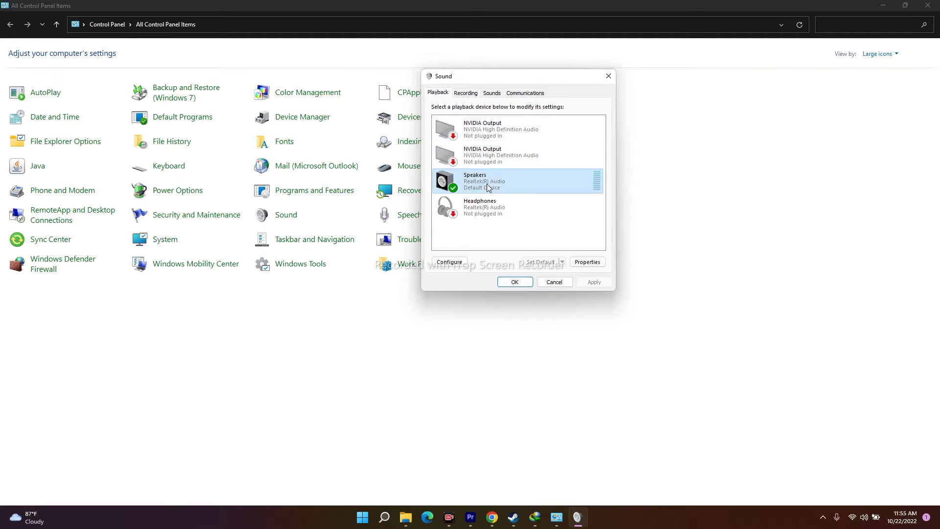
{"action": "right_click", "coordinate": [487, 183]}
{"action": "left_click", "coordinate": [515, 265]}
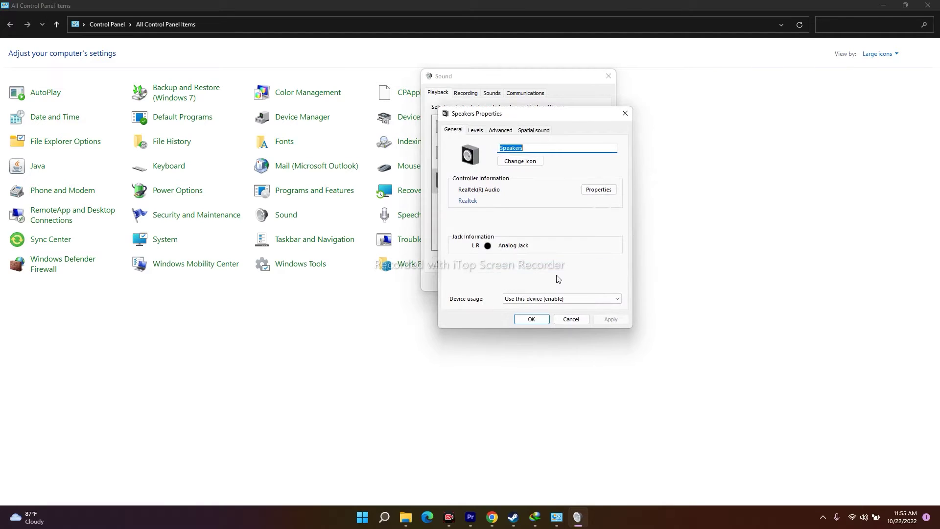
{"action": "left_click", "coordinate": [475, 130]}
{"action": "left_click", "coordinate": [500, 130]}
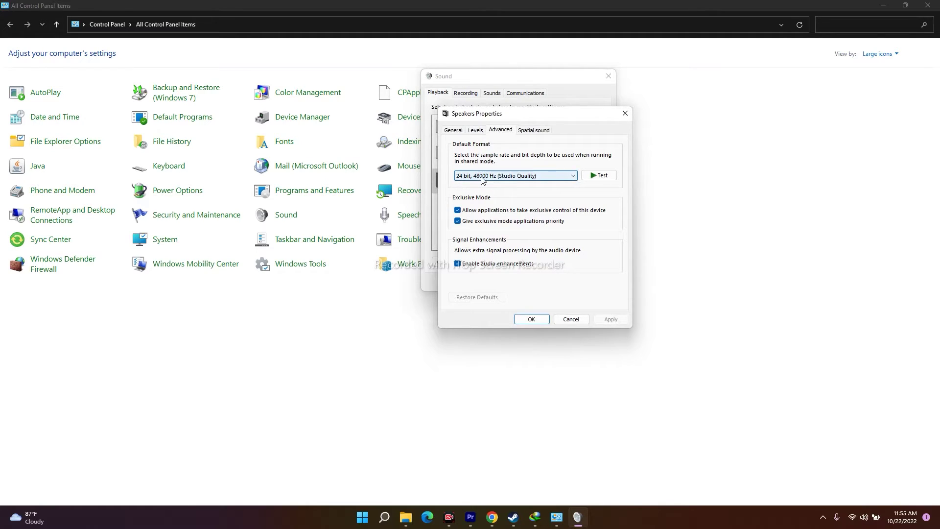
- Try the 16 bit, 48000 Hz (DVD Quality) default format, then cancel the Speakers properties without saving
{"action": "left_click", "coordinate": [529, 177]}
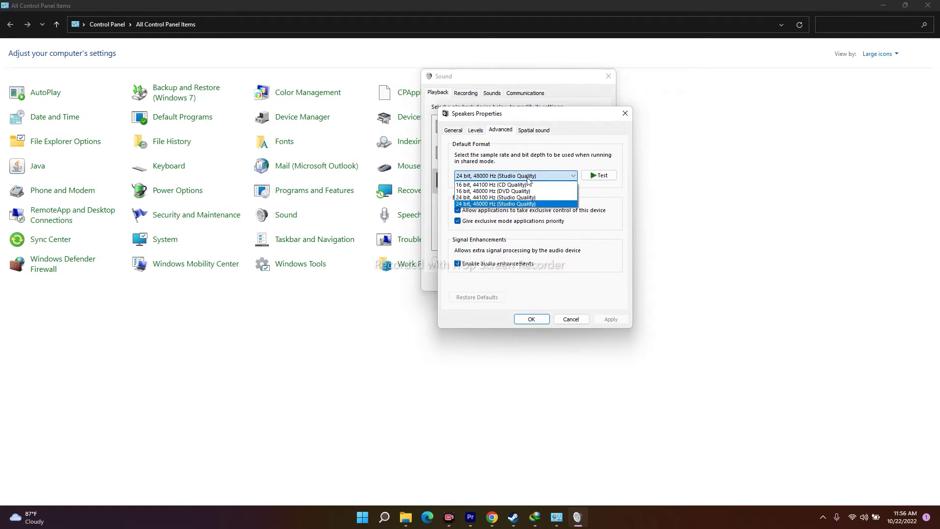
{"action": "left_click", "coordinate": [528, 178]}
{"action": "left_click", "coordinate": [528, 177]}
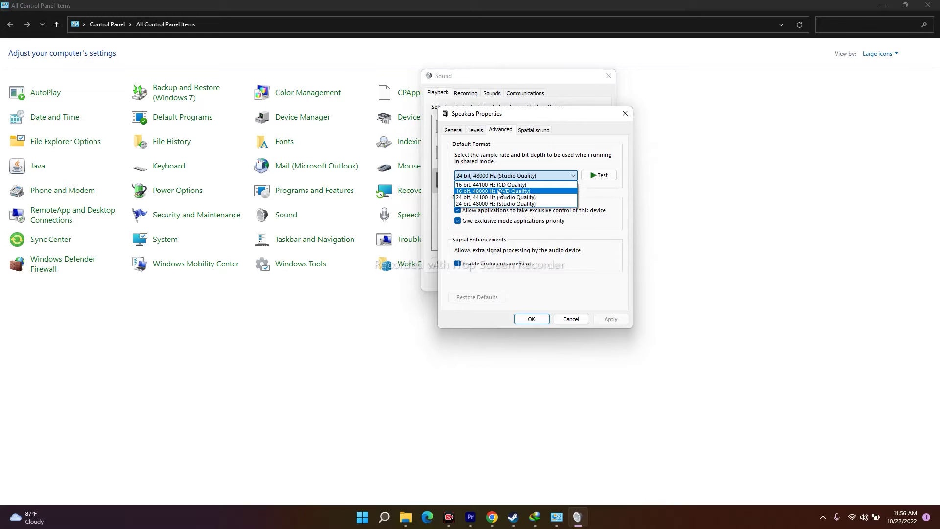
{"action": "left_click", "coordinate": [515, 191]}
{"action": "left_click", "coordinate": [539, 175]}
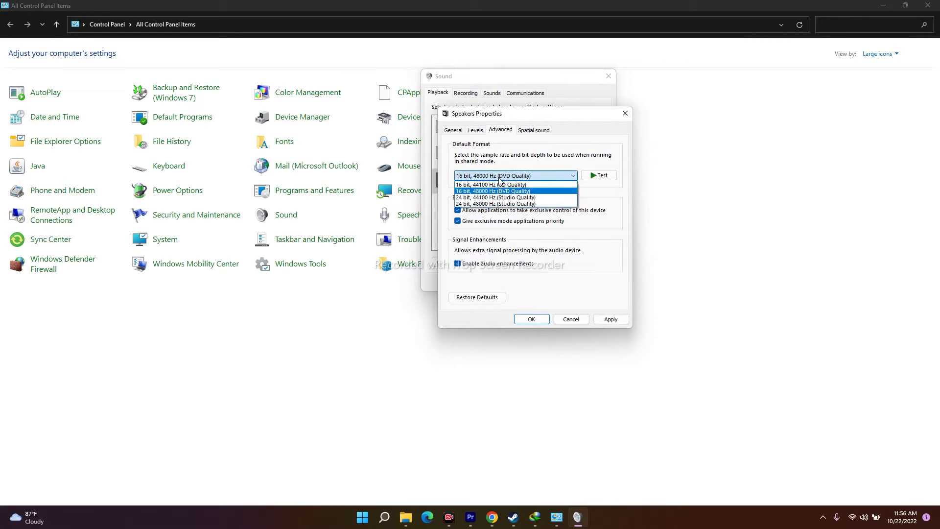
{"action": "left_click", "coordinate": [607, 278]}
{"action": "left_click", "coordinate": [580, 320]}
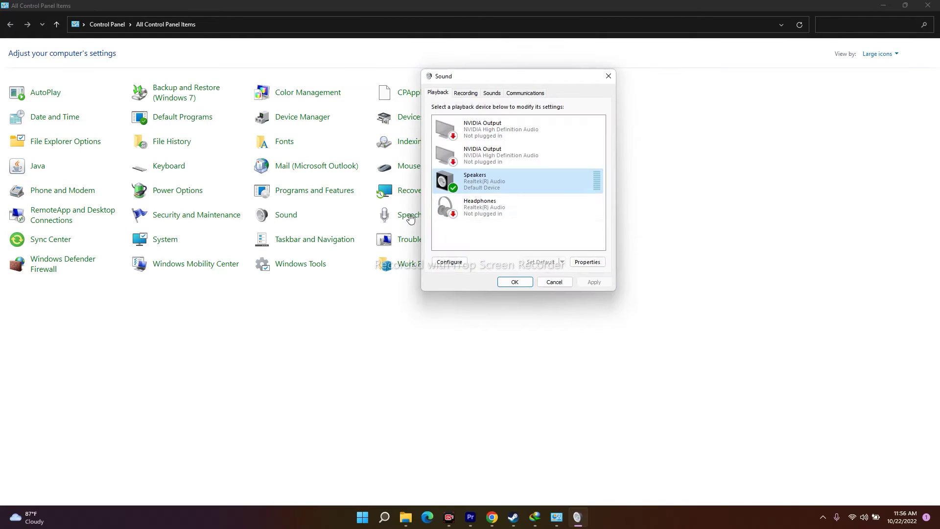
- Close the Sound dialog and Control Panel, then look through the Steam store and minimize it
{"action": "left_click", "coordinate": [525, 284]}
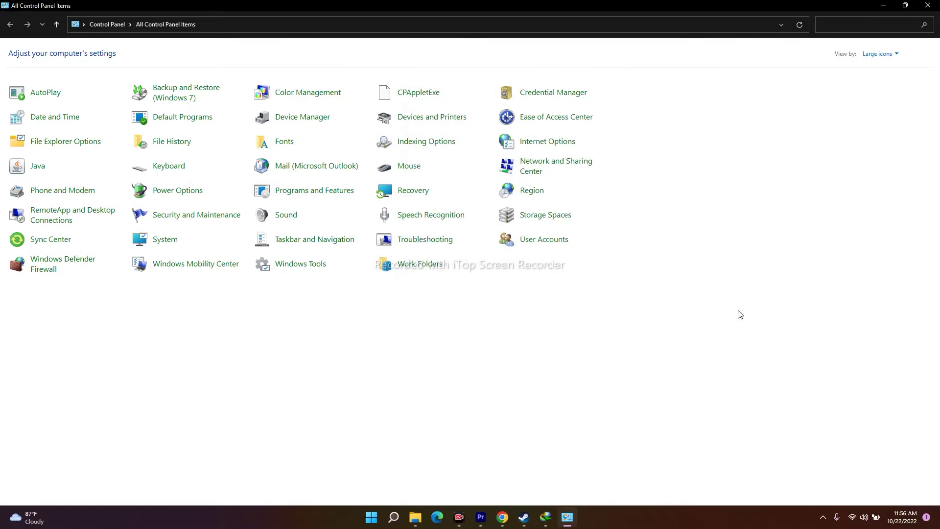
{"action": "left_click", "coordinate": [927, 5]}
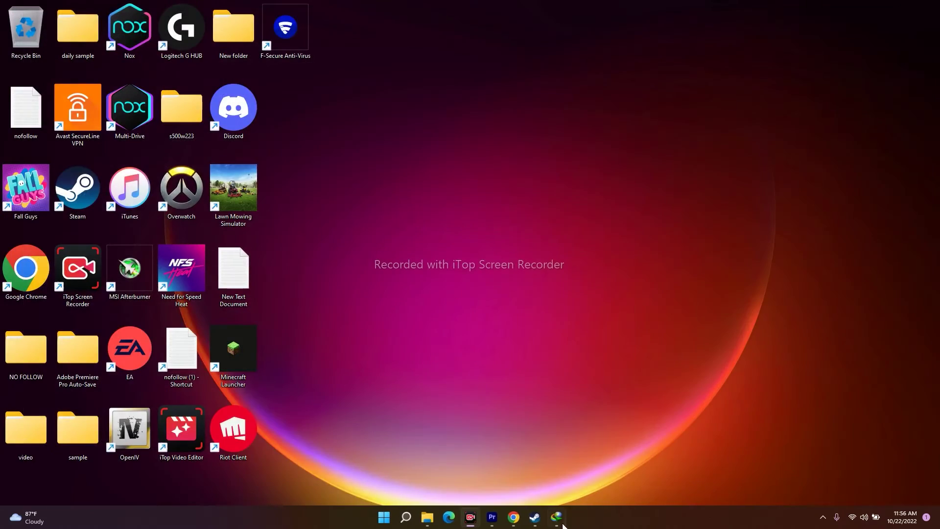
{"action": "left_click", "coordinate": [535, 517]}
{"action": "scroll", "coordinate": [290, 147], "scroll_direction": "up", "scroll_amount": 4}
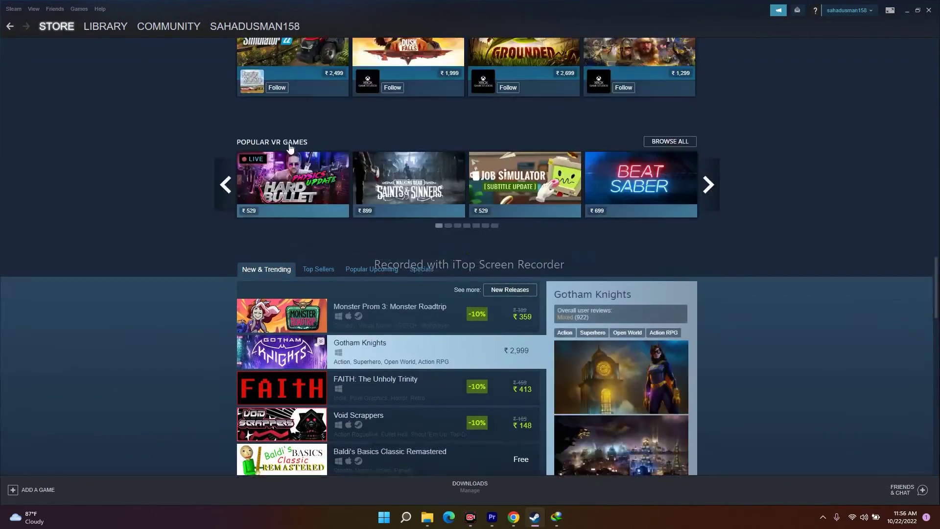
{"action": "scroll", "coordinate": [294, 148], "scroll_direction": "up", "scroll_amount": 15}
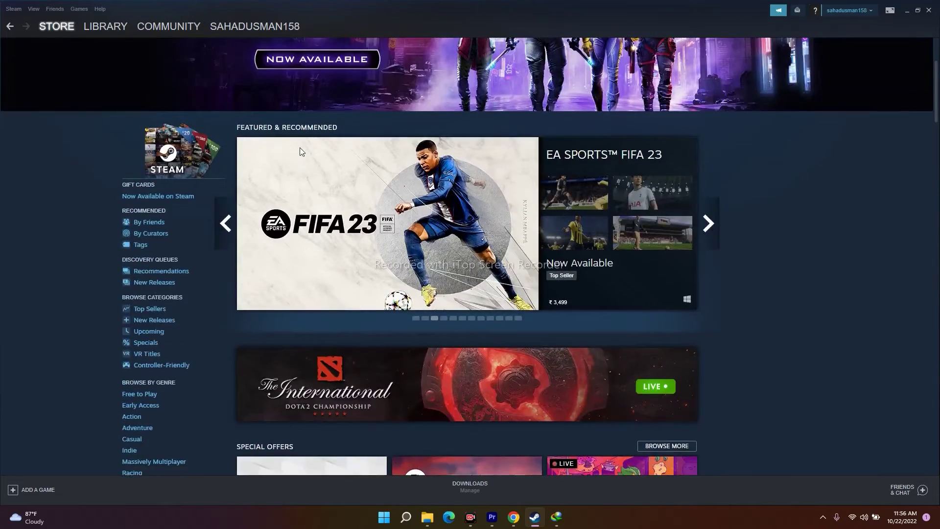
{"action": "scroll", "coordinate": [300, 148], "scroll_direction": "up", "scroll_amount": 3}
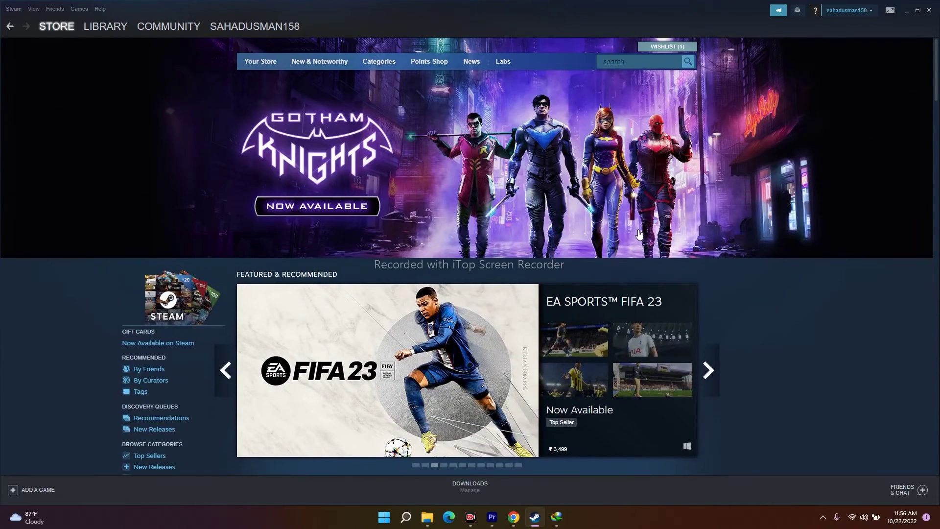
{"action": "left_click", "coordinate": [906, 11]}
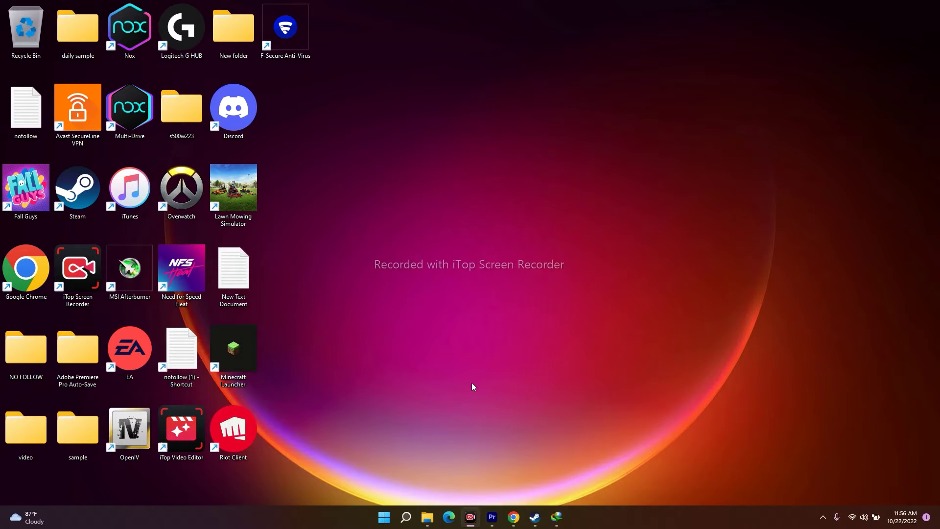
- Reopen Control Panel and bring up the Speakers properties on the Spatial sound tab
{"action": "left_click", "coordinate": [405, 517]}
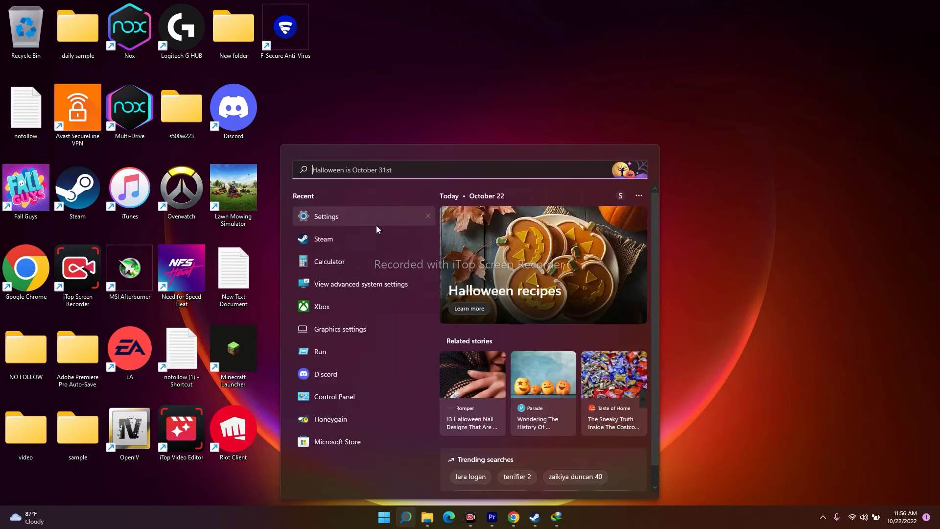
{"action": "left_click", "coordinate": [337, 397]}
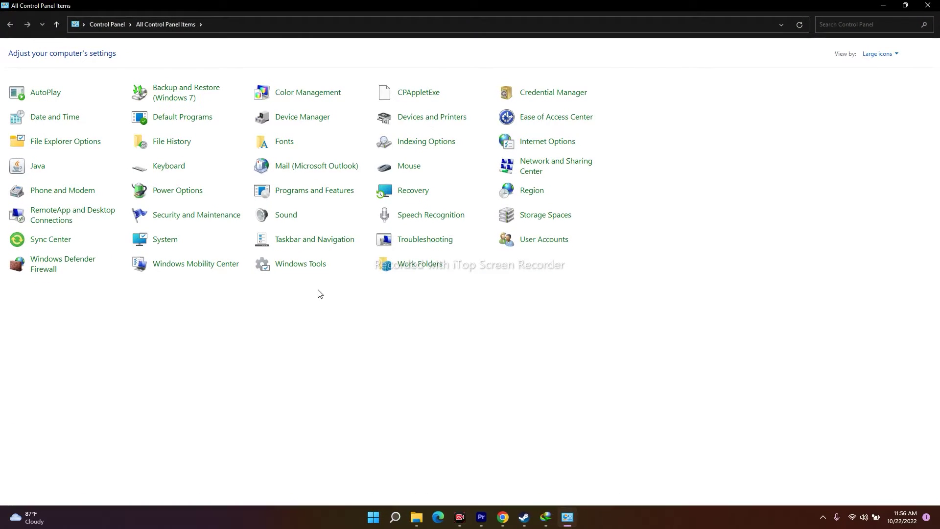
{"action": "left_click", "coordinate": [342, 223]}
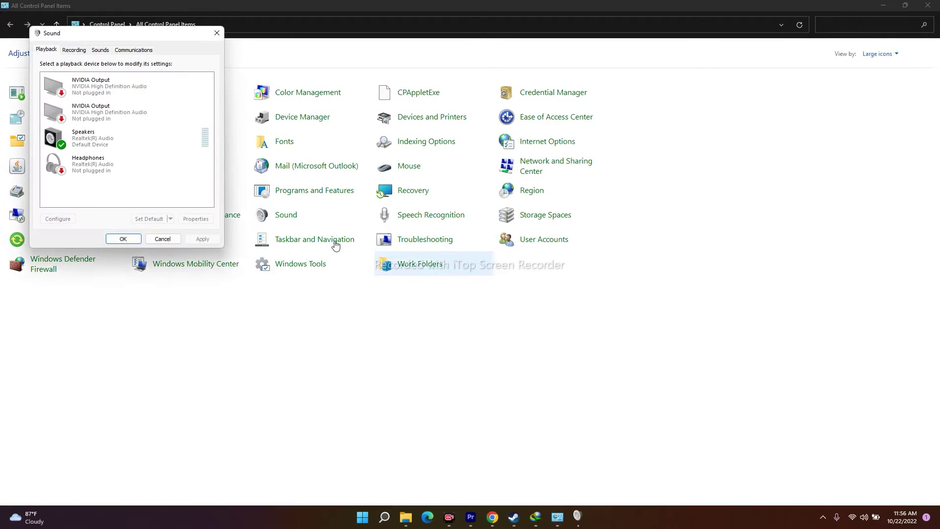
{"action": "right_click", "coordinate": [116, 148]}
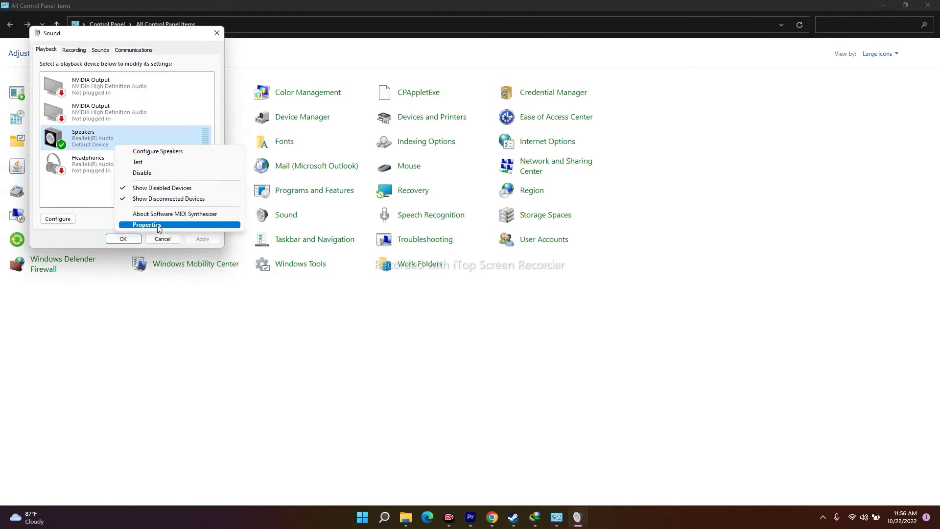
{"action": "left_click", "coordinate": [153, 234]}
{"action": "left_click_drag", "start_coordinate": [164, 71], "coordinate": [548, 72]}
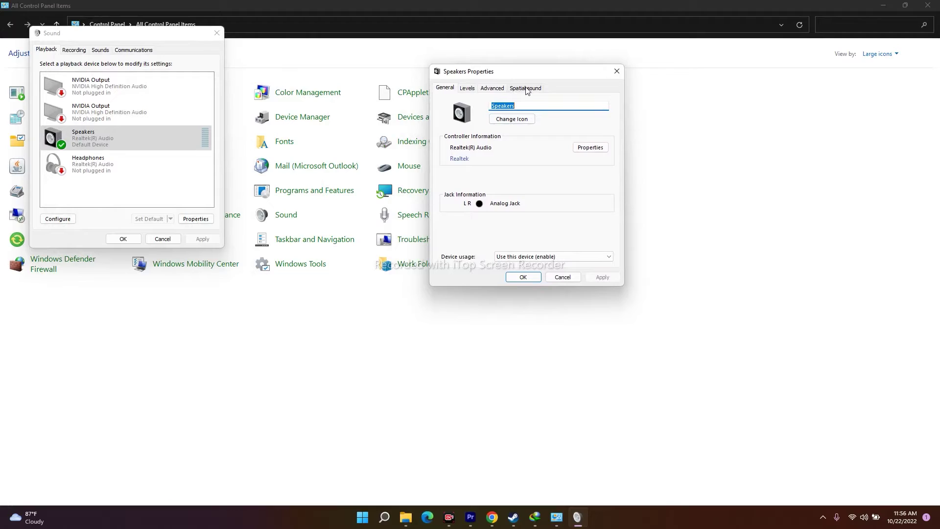
{"action": "left_click", "coordinate": [527, 89]}
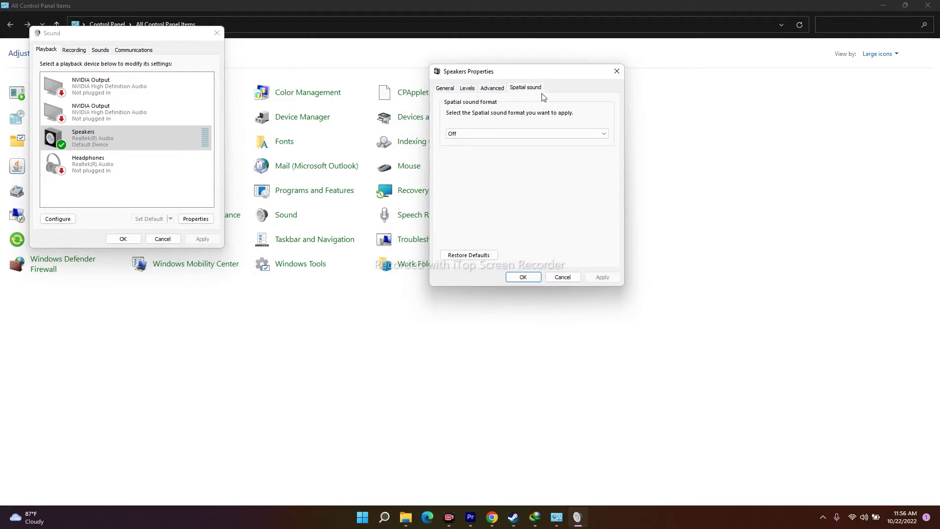
- Leave spatial sound set to Off and close the Speakers properties
{"action": "left_click", "coordinate": [470, 134]}
{"action": "left_click", "coordinate": [463, 134]}
{"action": "left_click", "coordinate": [463, 134]}
{"action": "left_click", "coordinate": [471, 135]}
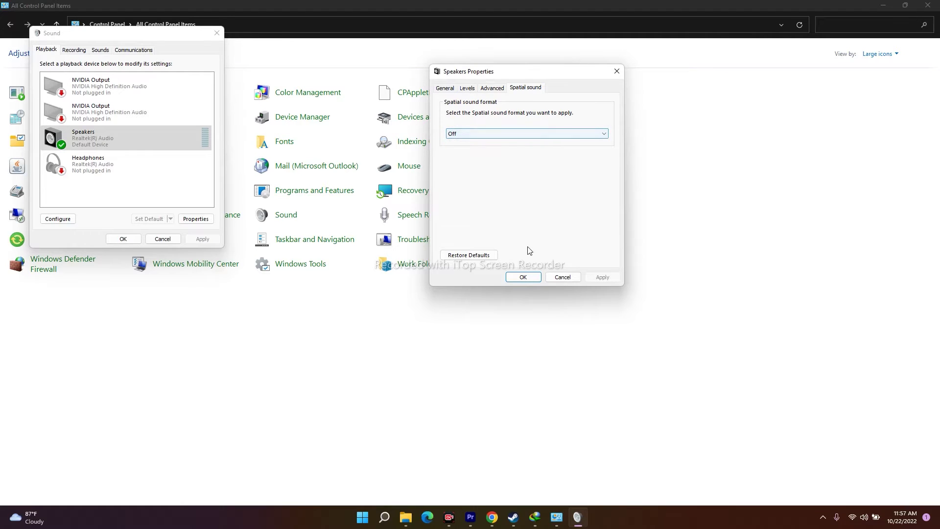
{"action": "left_click", "coordinate": [522, 277]}
- Close the Sound dialog and Control Panel, then bring up Steam and minimize it
{"action": "left_click", "coordinate": [217, 33]}
{"action": "left_click", "coordinate": [928, 5]}
{"action": "left_click", "coordinate": [535, 517]}
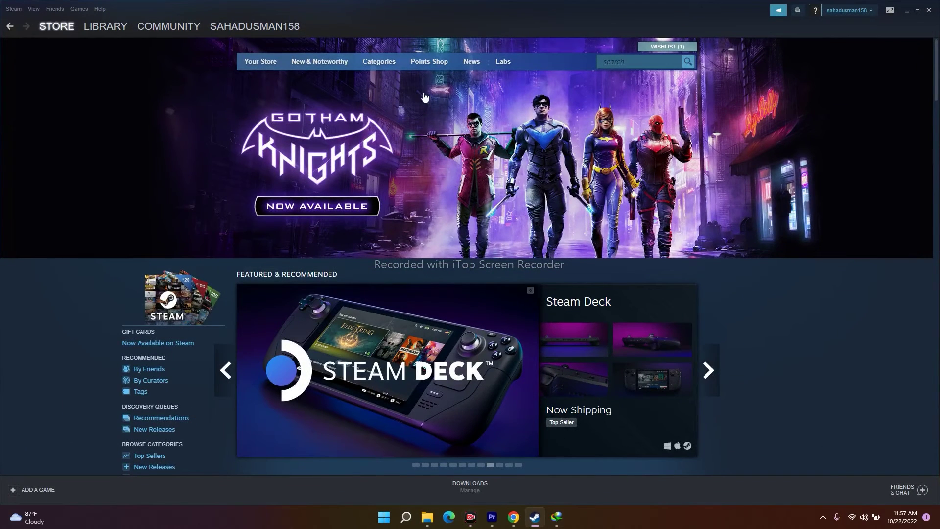
{"action": "left_click", "coordinate": [907, 10]}
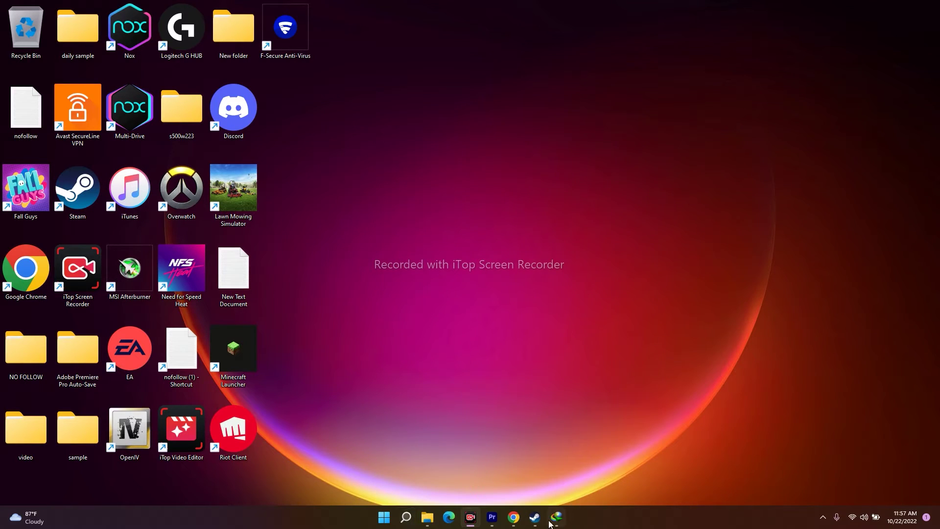
- Search 'CONTR' to reopen Control Panel and center the Sound dialog showing Speakers as default
{"action": "left_click", "coordinate": [406, 516]}
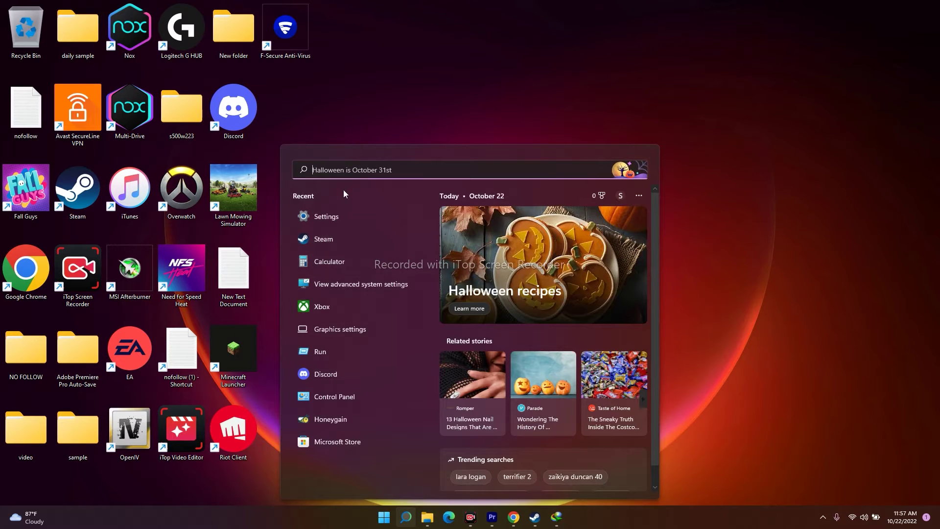
{"action": "type", "text": "CONTR"}
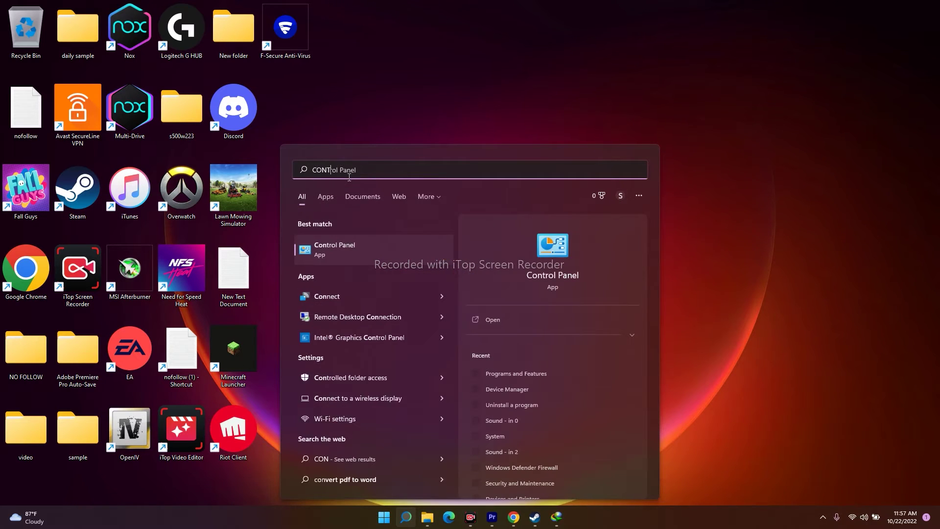
{"action": "left_click", "coordinate": [362, 243]}
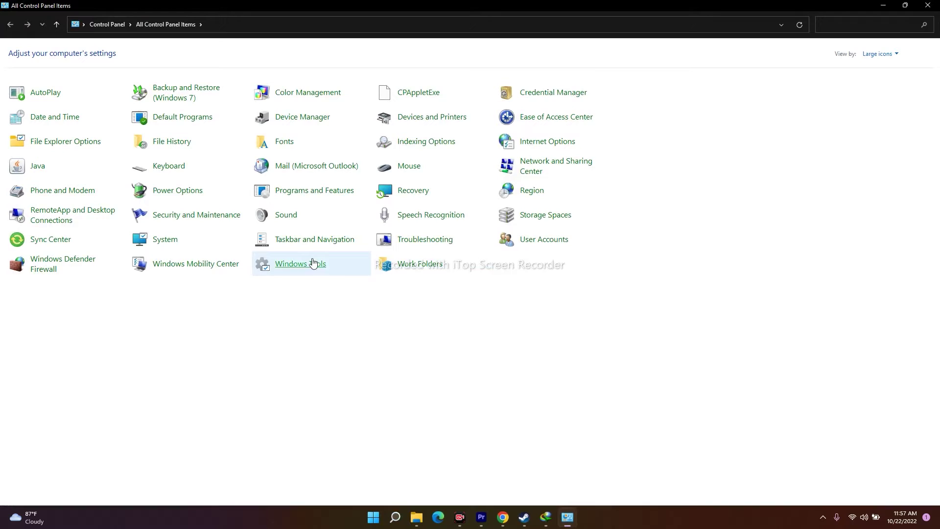
{"action": "left_click", "coordinate": [286, 215]}
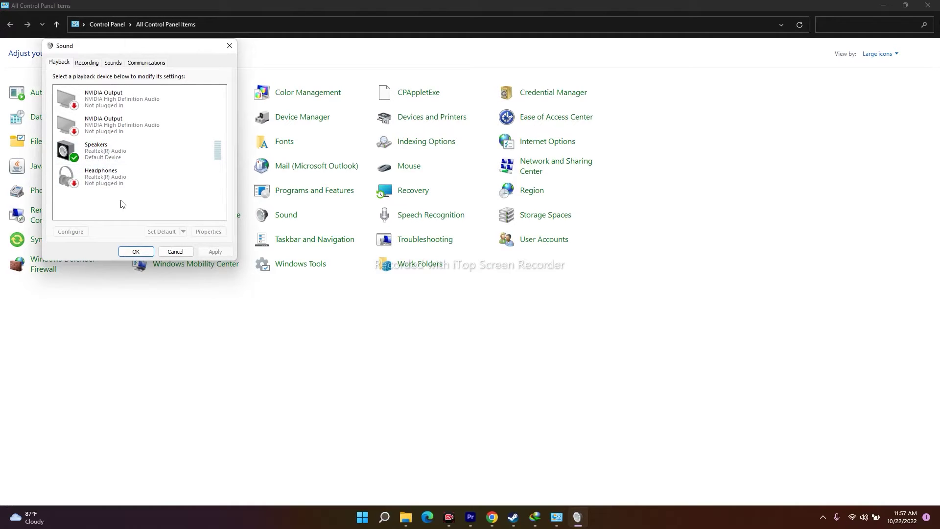
{"action": "left_click_drag", "start_coordinate": [124, 44], "coordinate": [315, 57]}
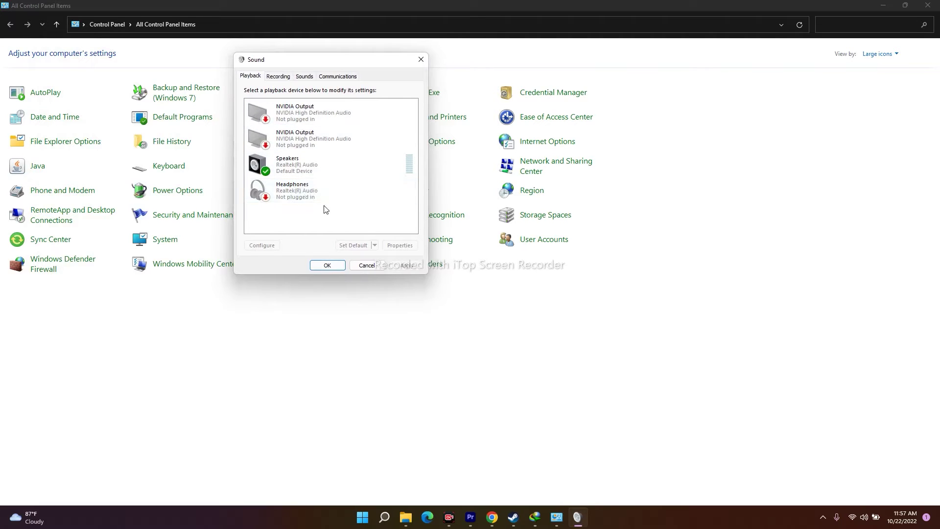
- Inspect the Headphones and both NVIDIA Output options, then cancel the Sound dialog and close Control Panel
{"action": "left_click", "coordinate": [307, 196]}
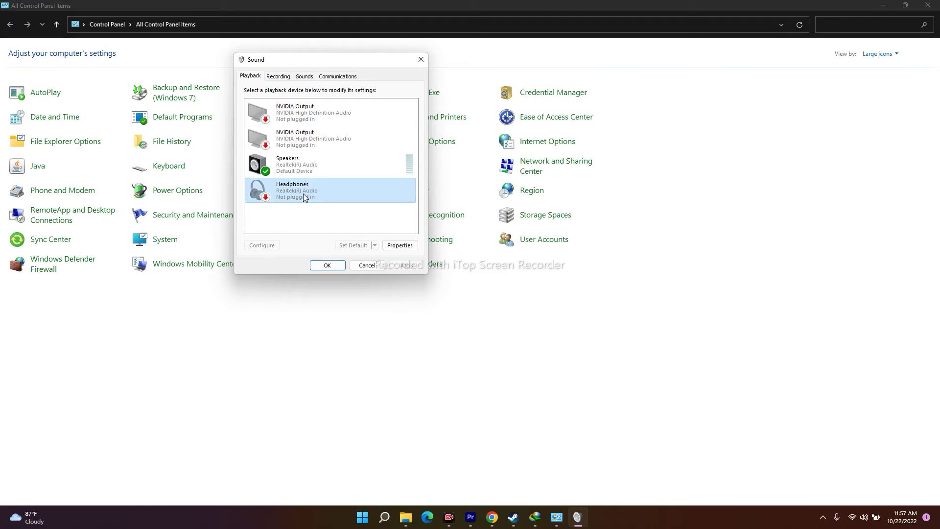
{"action": "right_click", "coordinate": [304, 194]}
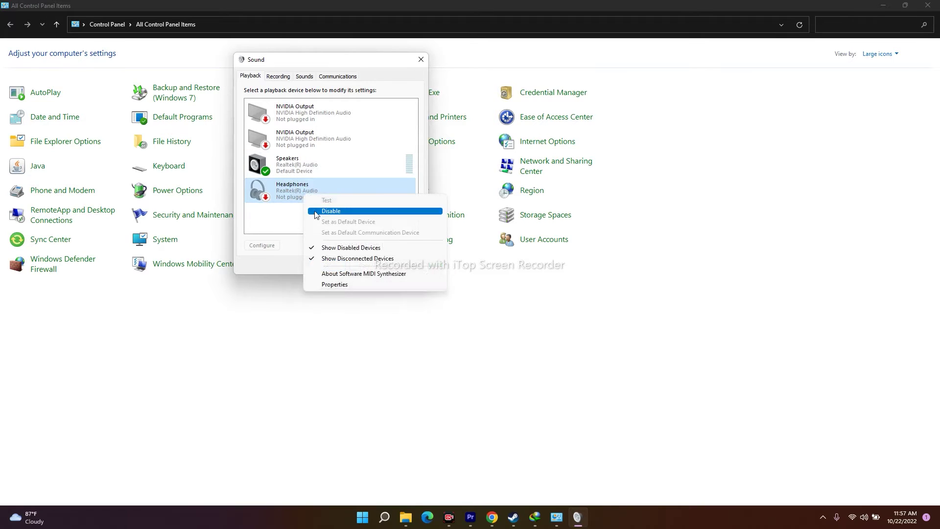
{"action": "left_click", "coordinate": [309, 136]}
{"action": "right_click", "coordinate": [309, 135]}
{"action": "left_click", "coordinate": [294, 199]}
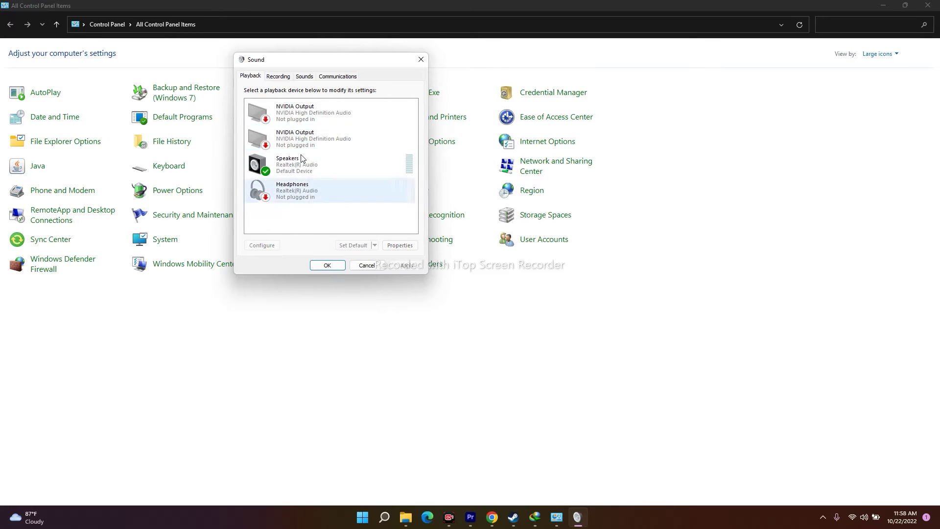
{"action": "left_click", "coordinate": [298, 117]}
{"action": "right_click", "coordinate": [301, 117]}
{"action": "left_click", "coordinate": [271, 227]}
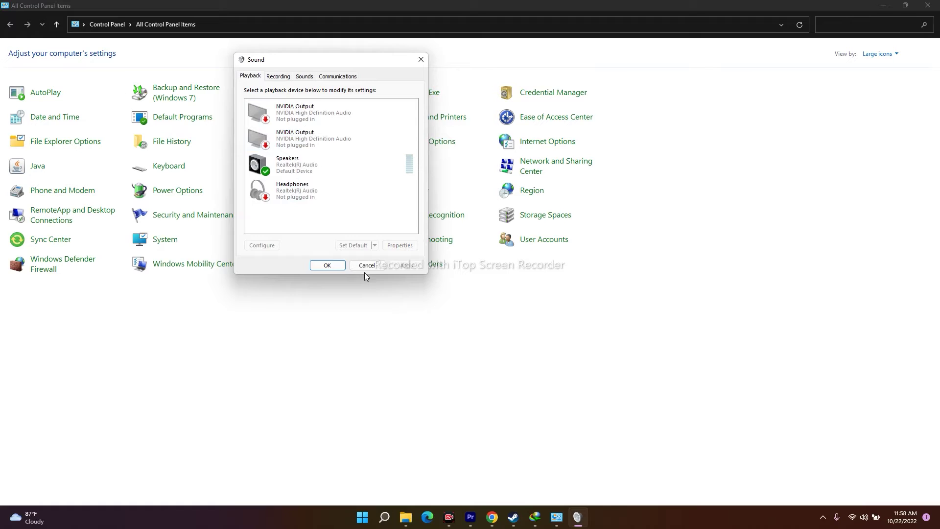
{"action": "left_click", "coordinate": [366, 265]}
{"action": "left_click", "coordinate": [928, 6]}
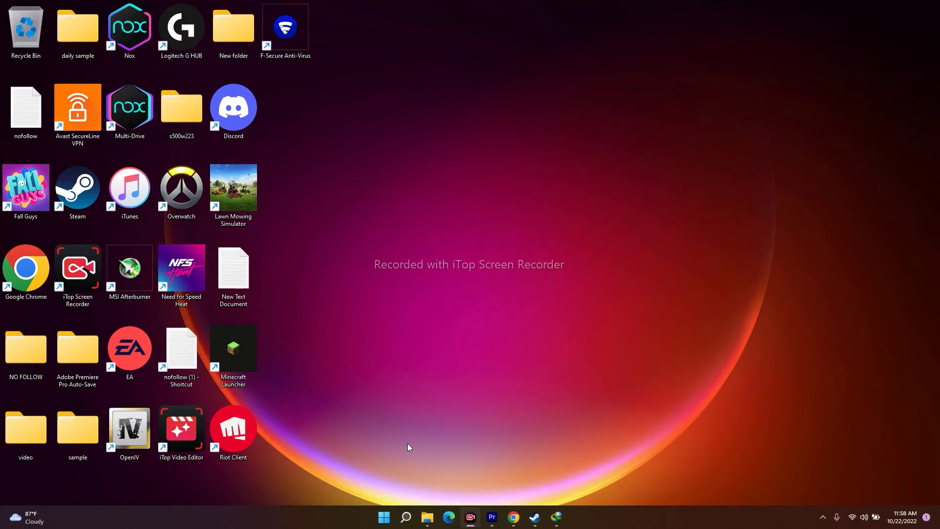
{"action": "right_click", "coordinate": [384, 518]}
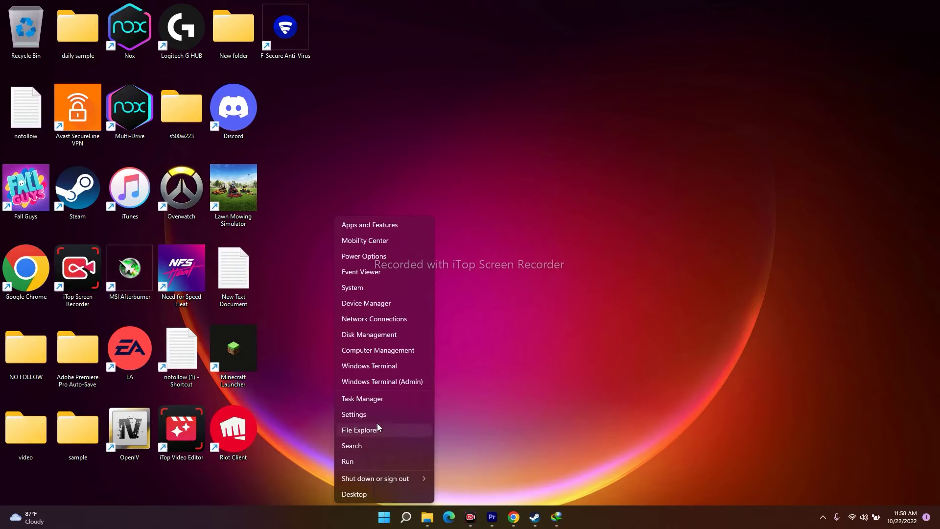
{"action": "left_click", "coordinate": [376, 302]}
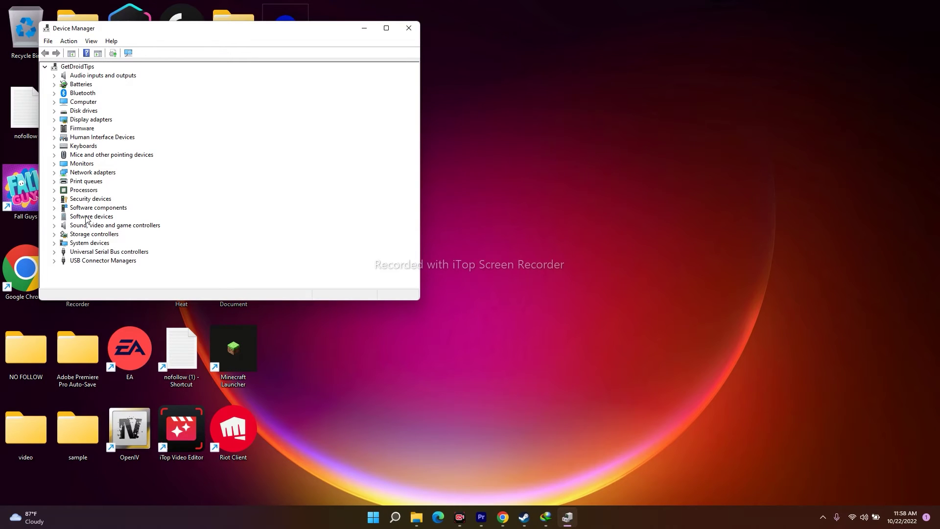
{"action": "left_click", "coordinate": [55, 226]}
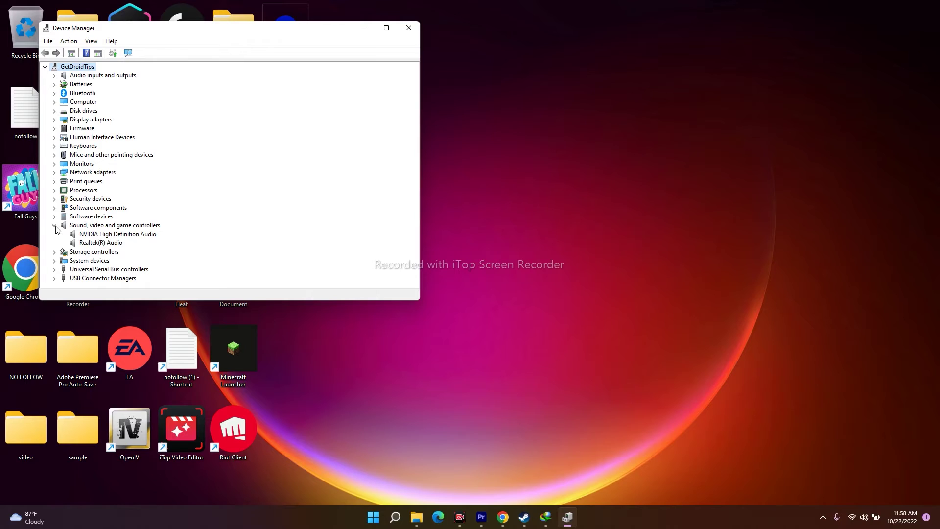
{"action": "right_click", "coordinate": [98, 242]}
{"action": "left_click", "coordinate": [236, 231]}
{"action": "left_click", "coordinate": [54, 226]}
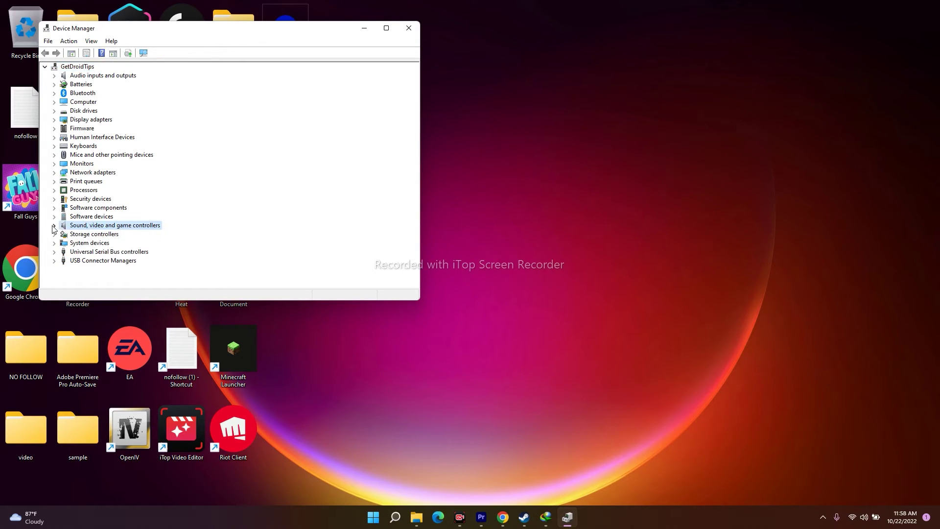
{"action": "left_click", "coordinate": [408, 28]}
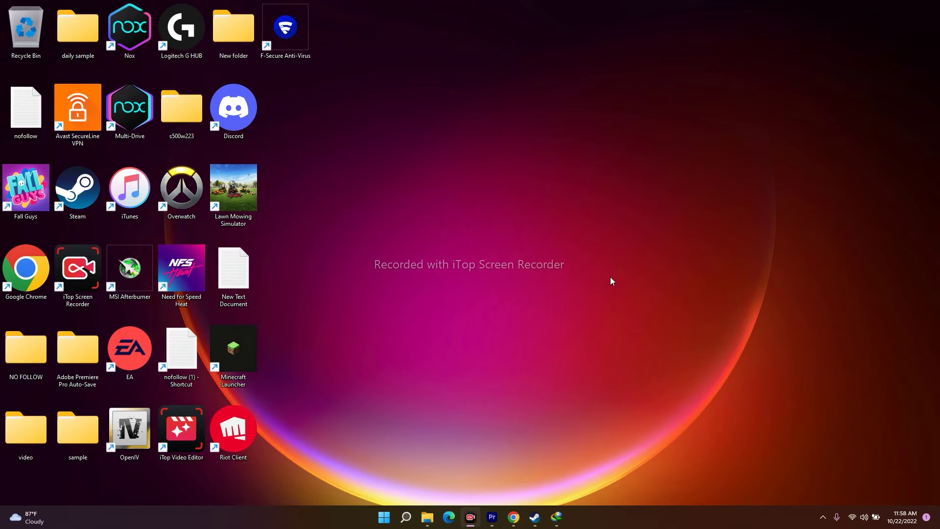
- Reopen Control Panel from search and open the Sound settings
{"action": "left_click", "coordinate": [405, 517]}
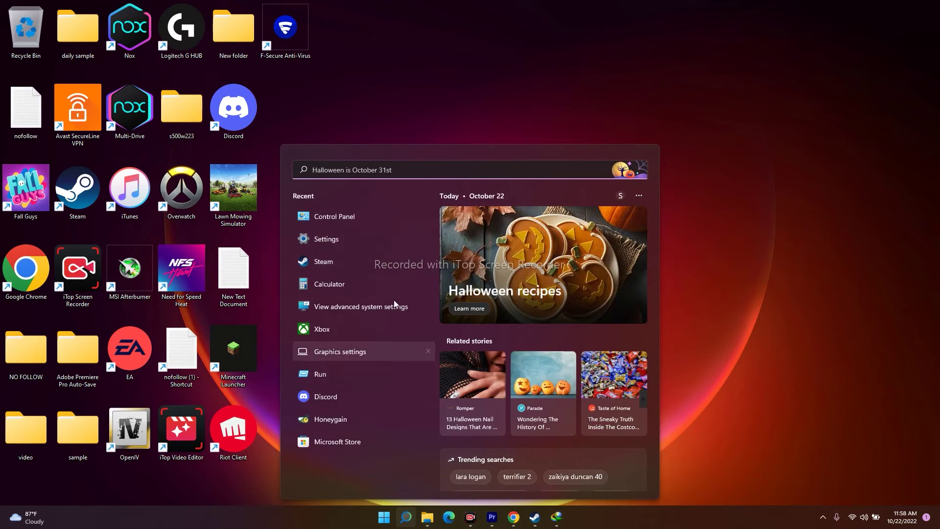
{"action": "left_click", "coordinate": [342, 217]}
{"action": "left_click", "coordinate": [286, 216]}
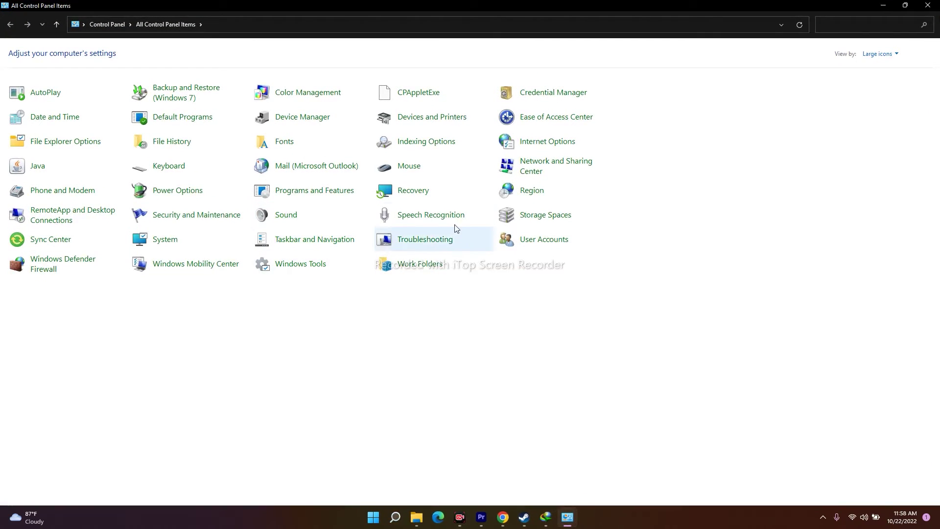
- Review the Speakers, Headphones and NVIDIA Output device options, then close the Sound dialog
{"action": "left_click", "coordinate": [167, 185]}
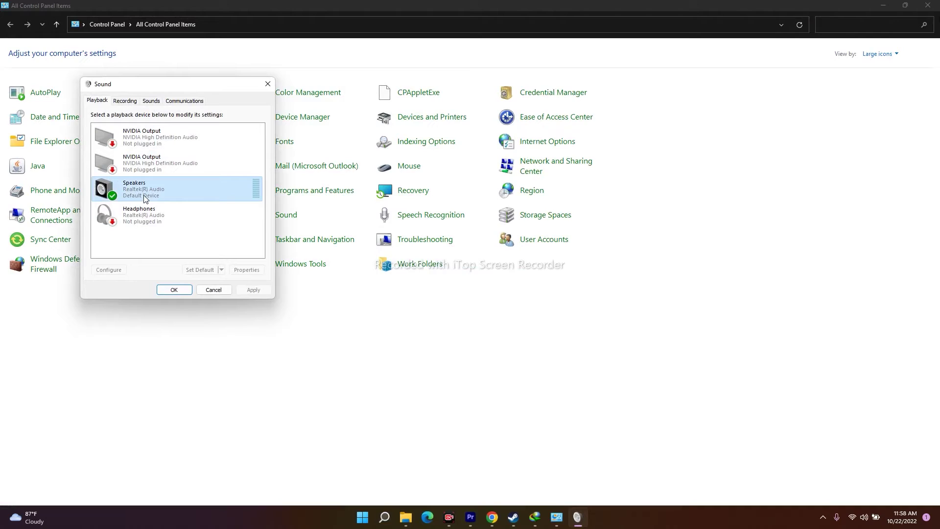
{"action": "right_click", "coordinate": [153, 200]}
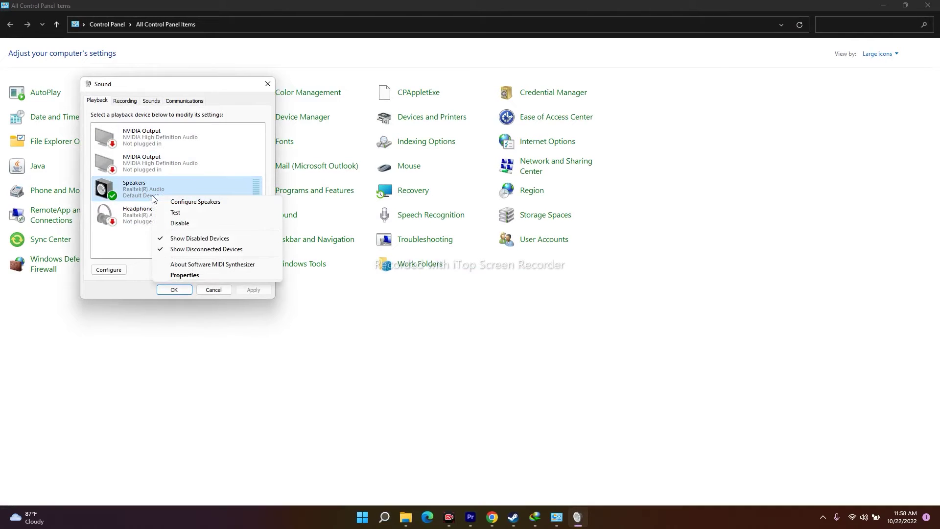
{"action": "left_click", "coordinate": [152, 193]}
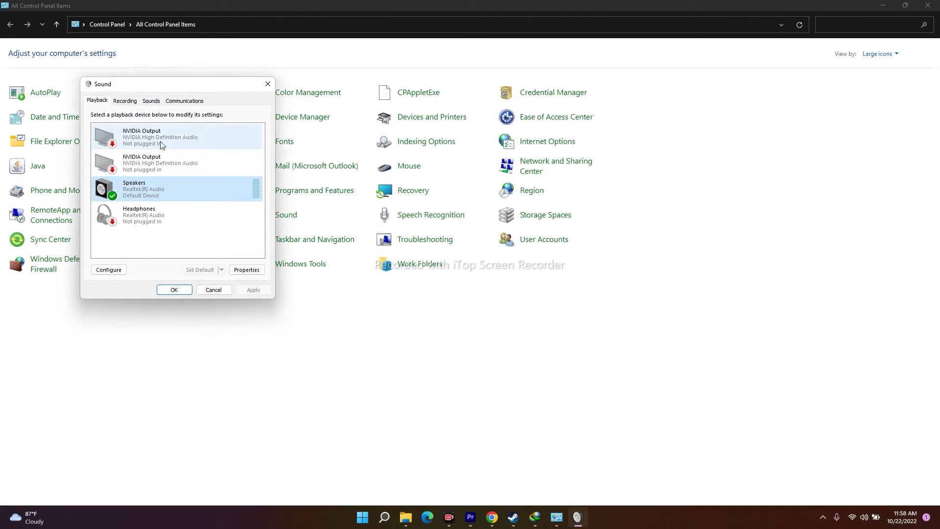
{"action": "right_click", "coordinate": [145, 220]}
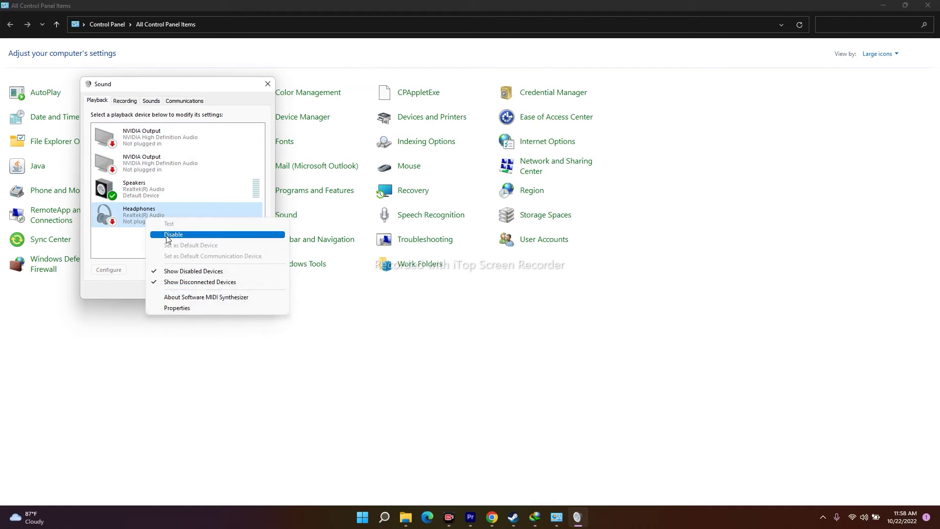
{"action": "left_click", "coordinate": [161, 143]}
{"action": "right_click", "coordinate": [160, 145]}
{"action": "left_click", "coordinate": [142, 164]}
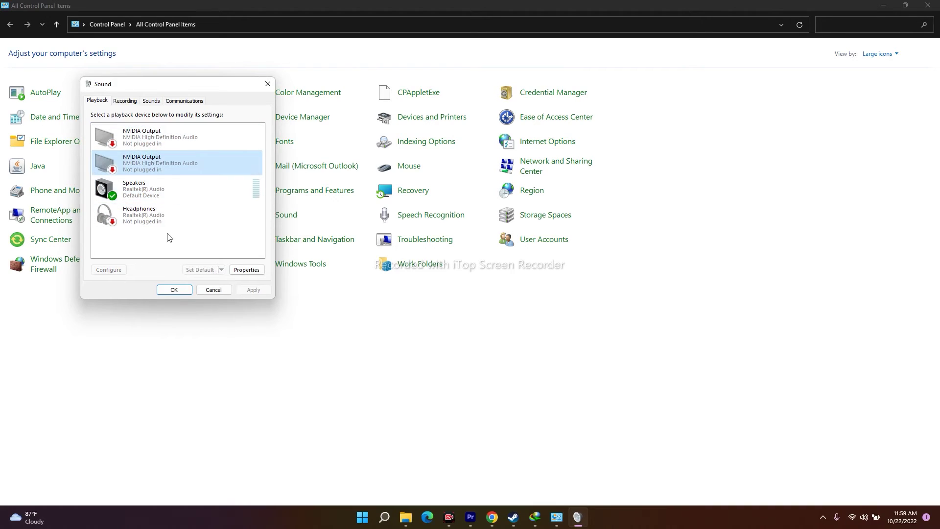
{"action": "left_click", "coordinate": [206, 290]}
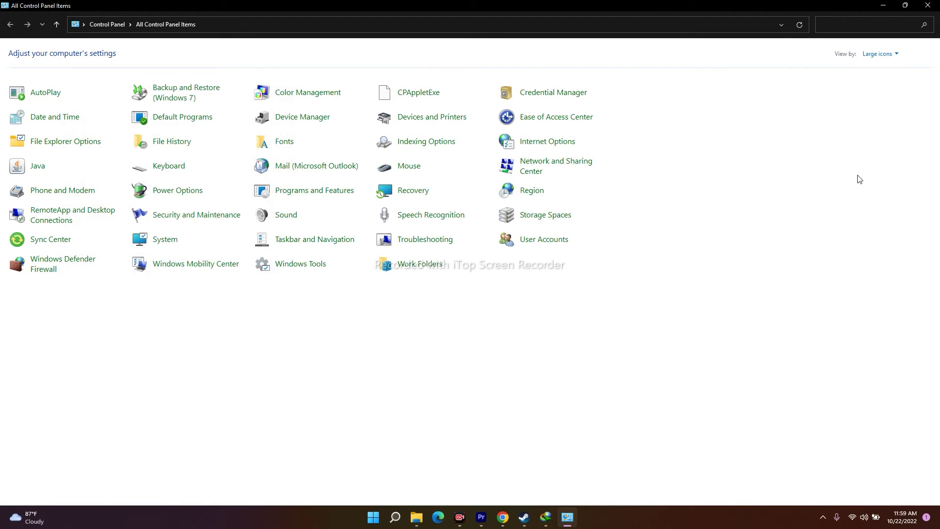
- Close Control Panel, open Device Manager and expand Sound, video and game controllers
{"action": "left_click", "coordinate": [929, 6]}
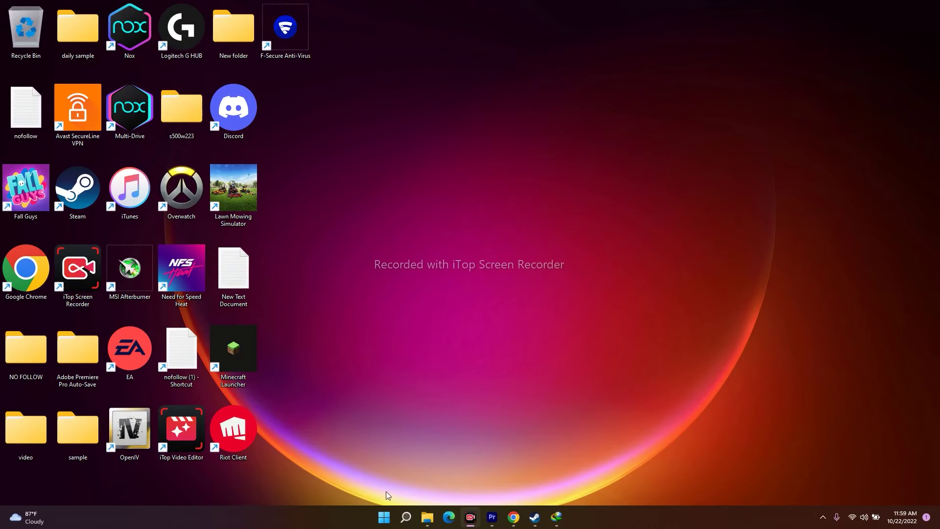
{"action": "right_click", "coordinate": [385, 518]}
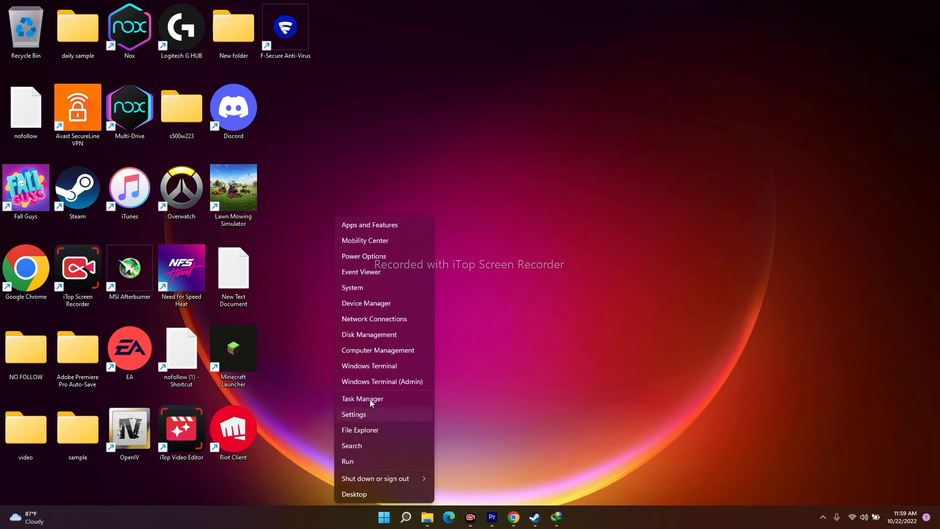
{"action": "left_click", "coordinate": [368, 303]}
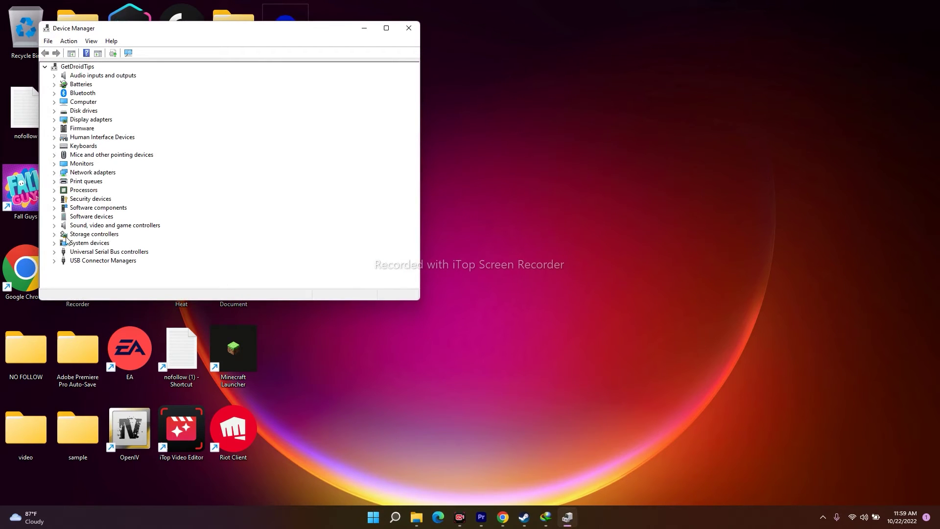
{"action": "left_click", "coordinate": [54, 225]}
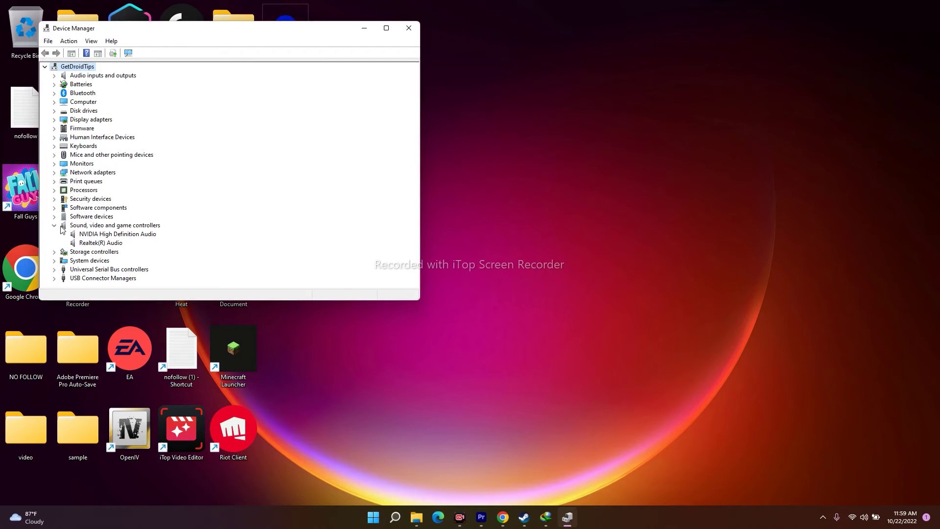
- Search automatically for a Realtek(R) Audio driver update, confirming the best one is installed
{"action": "right_click", "coordinate": [105, 244]}
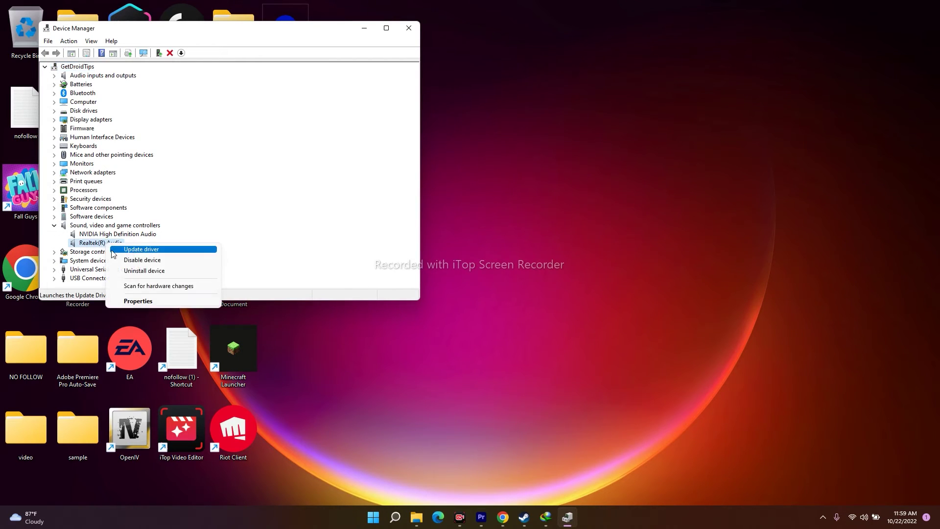
{"action": "left_click", "coordinate": [141, 249]}
{"action": "left_click", "coordinate": [125, 139]}
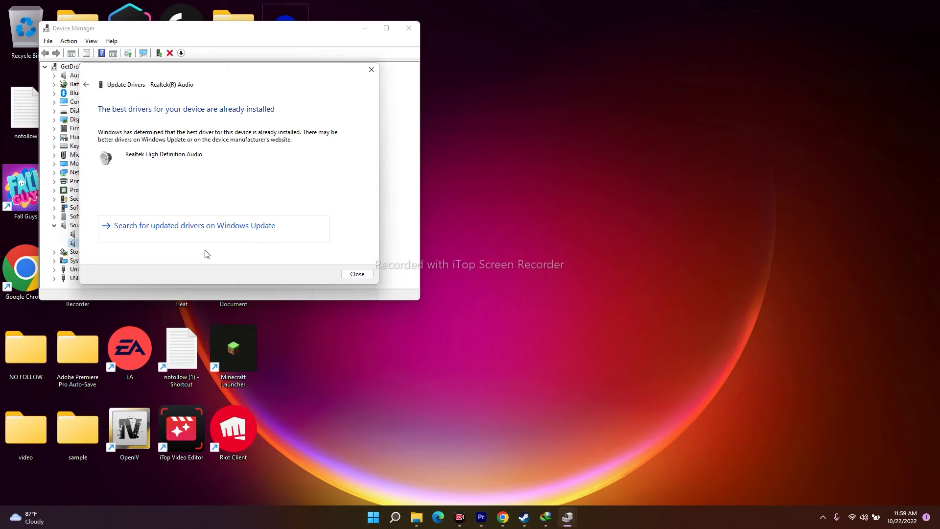
{"action": "left_click", "coordinate": [371, 70]}
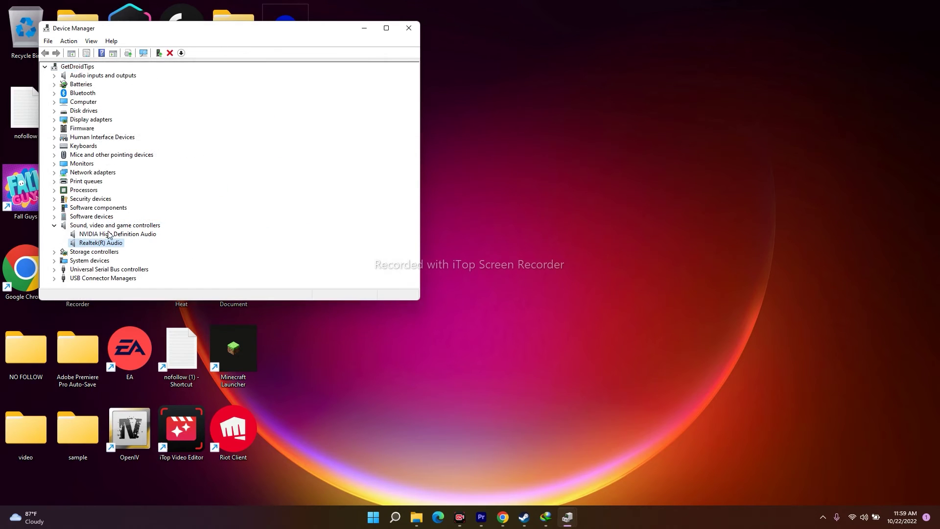
- Search automatically for an NVIDIA High Definition Audio driver update, then close Device Manager
{"action": "right_click", "coordinate": [94, 238]}
{"action": "left_click", "coordinate": [120, 248]}
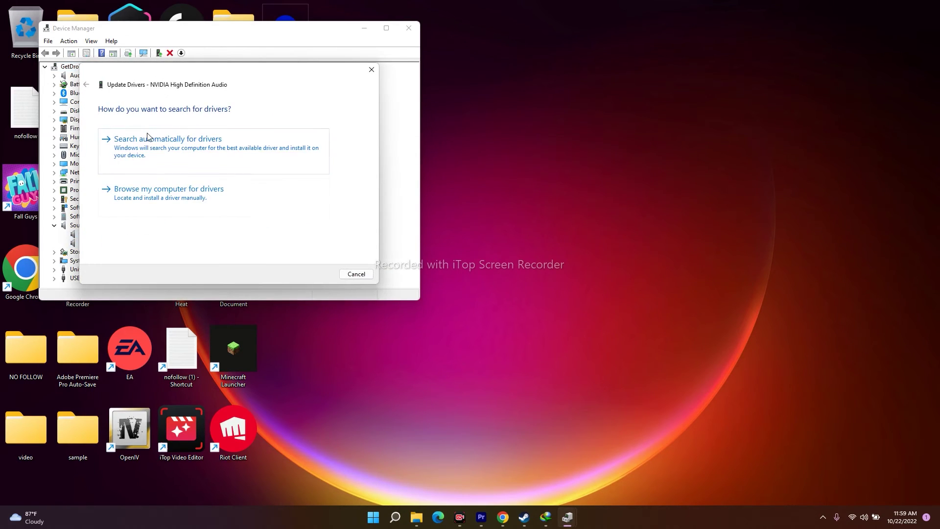
{"action": "left_click", "coordinate": [147, 138]}
{"action": "left_click", "coordinate": [371, 69]}
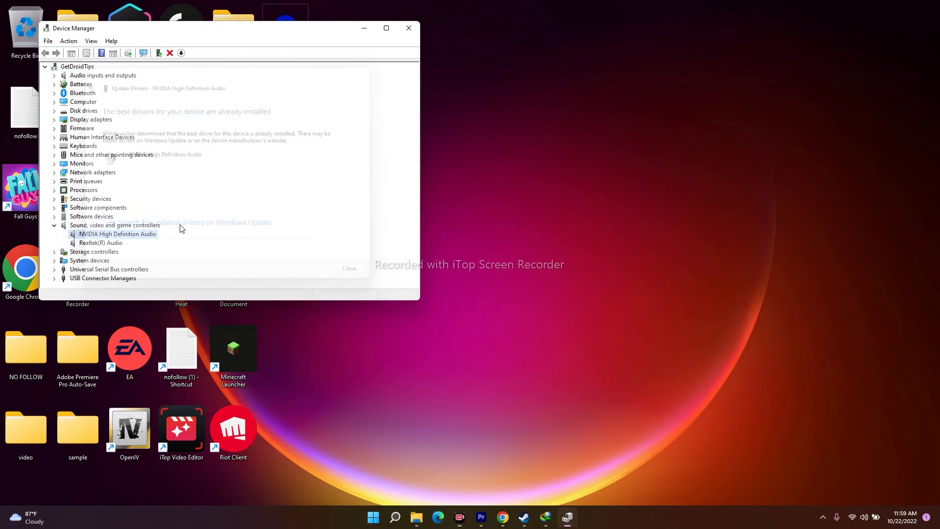
{"action": "left_click", "coordinate": [54, 226]}
{"action": "left_click", "coordinate": [409, 28]}
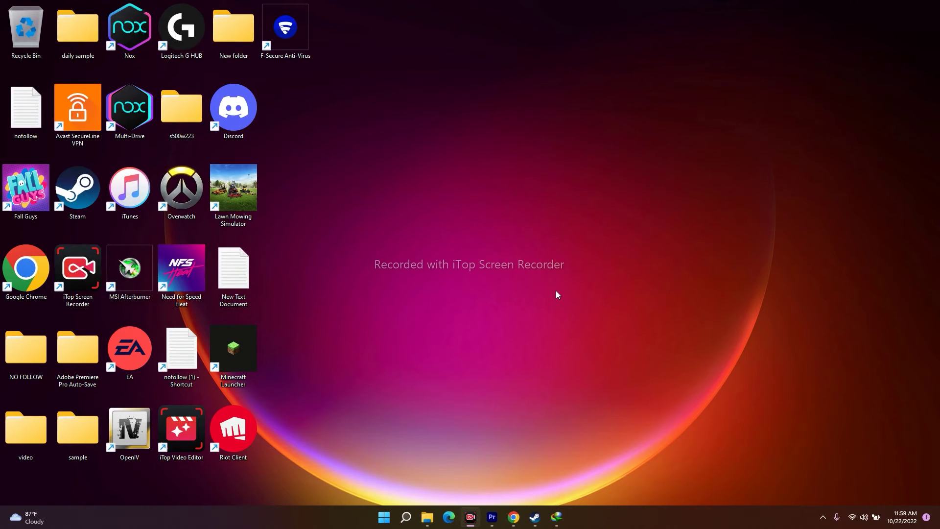
- Start verifying integrity of Forza Horizon 5's game files from its Local Files properties
{"action": "left_click", "coordinate": [539, 522]}
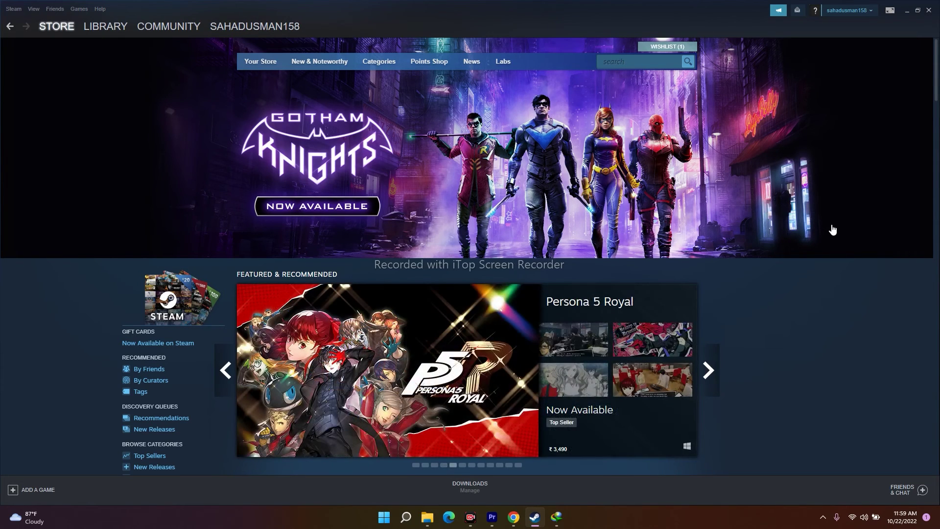
{"action": "left_click", "coordinate": [105, 26]}
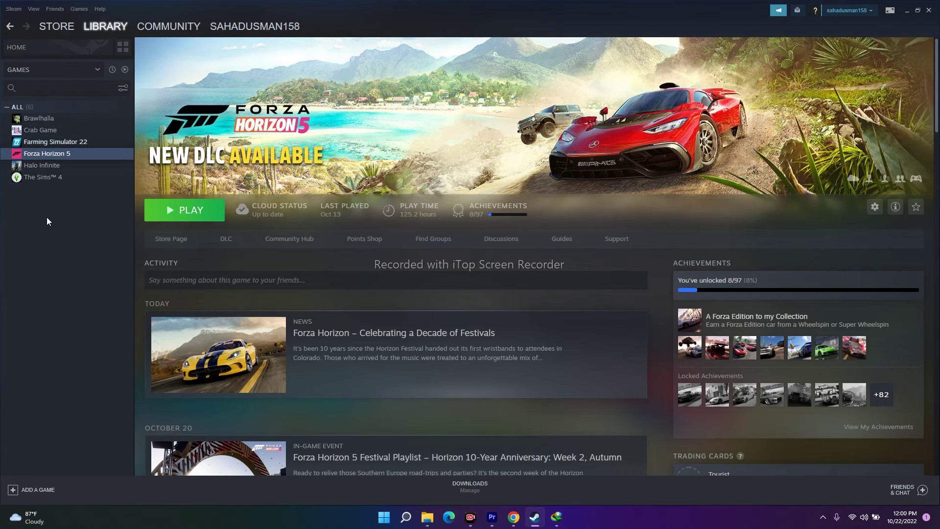
{"action": "right_click", "coordinate": [50, 155]}
{"action": "left_click", "coordinate": [71, 211]}
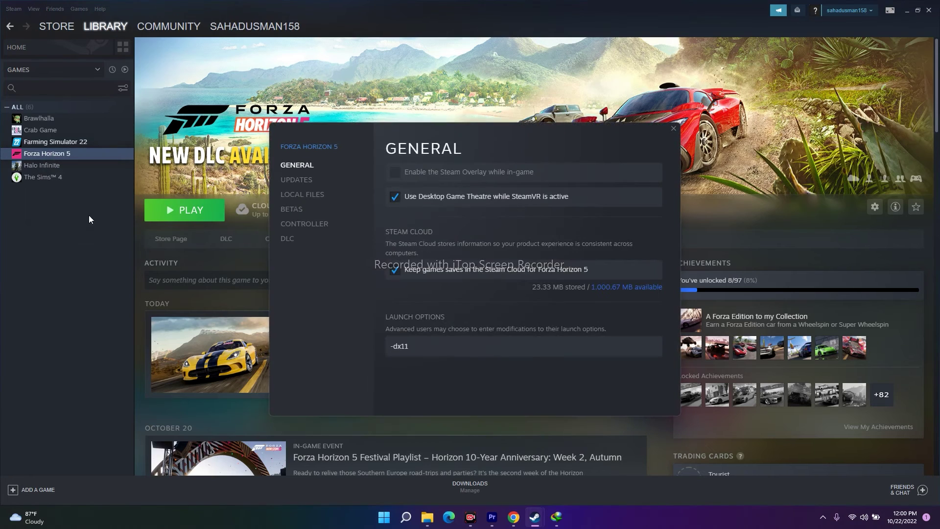
{"action": "left_click", "coordinate": [309, 196]}
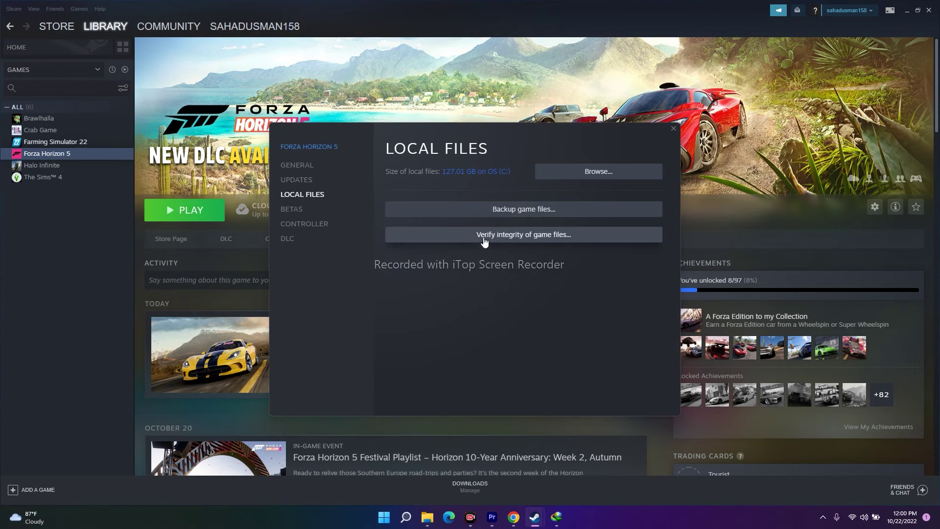
{"action": "left_click", "coordinate": [553, 238]}
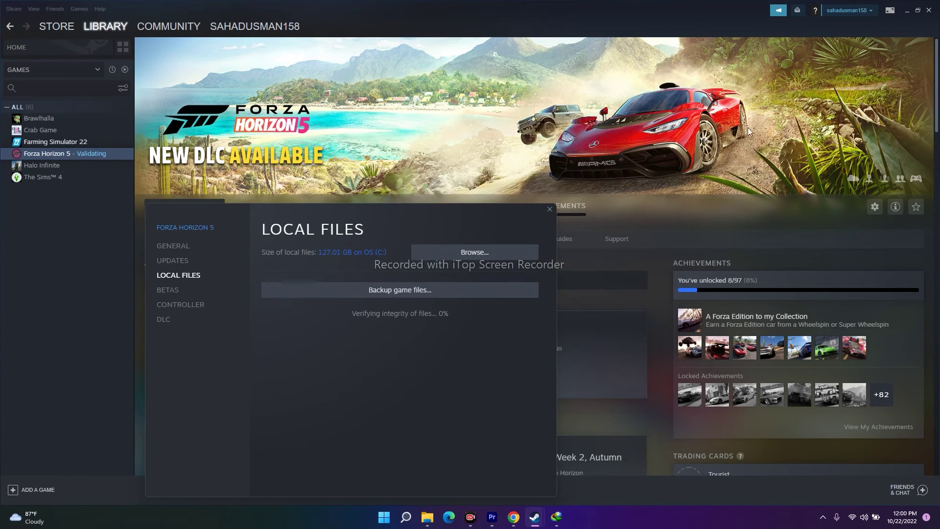
- Minimize Steam, switch to the next desktop background, and move the verification window right
{"action": "left_click_drag", "start_coordinate": [431, 220], "coordinate": [467, 88]}
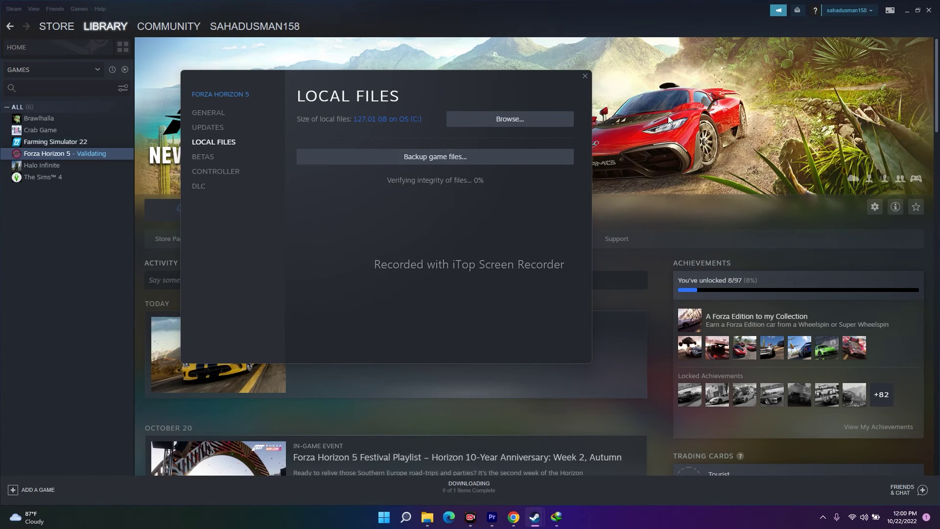
{"action": "left_click", "coordinate": [906, 11]}
{"action": "right_click", "coordinate": [762, 133]}
{"action": "left_click", "coordinate": [793, 191]}
{"action": "left_click_drag", "start_coordinate": [489, 84], "coordinate": [777, 69]}
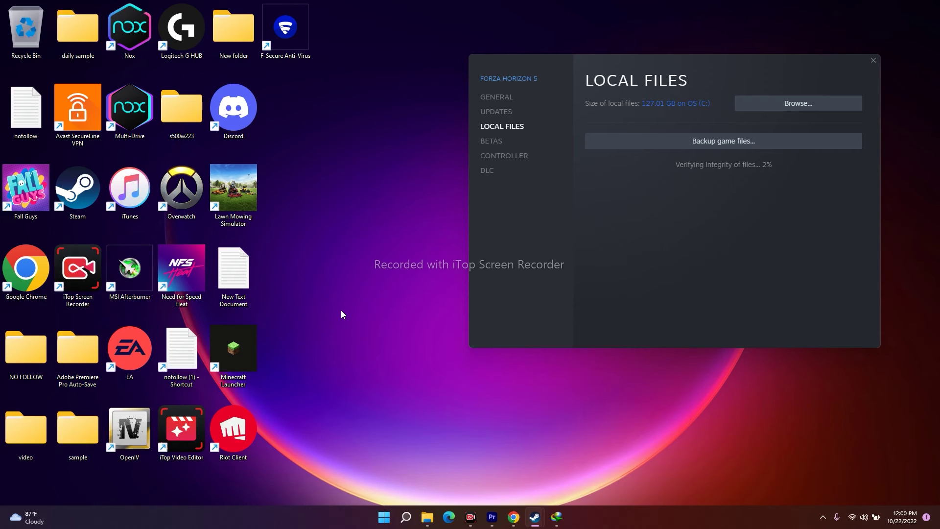
- In Device Manager, open the NVIDIA GeForce RTX 2080's driver properties under Display adapters
{"action": "right_click", "coordinate": [383, 517]}
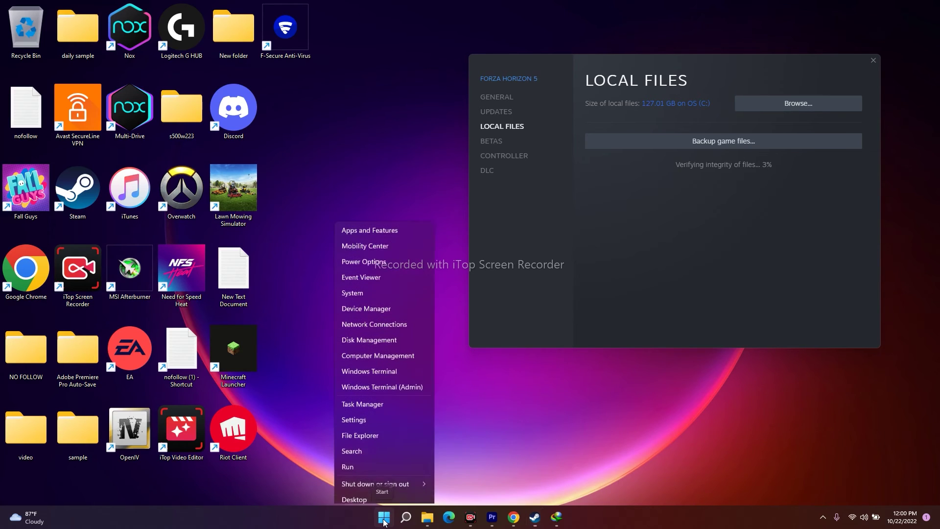
{"action": "left_click", "coordinate": [385, 307]}
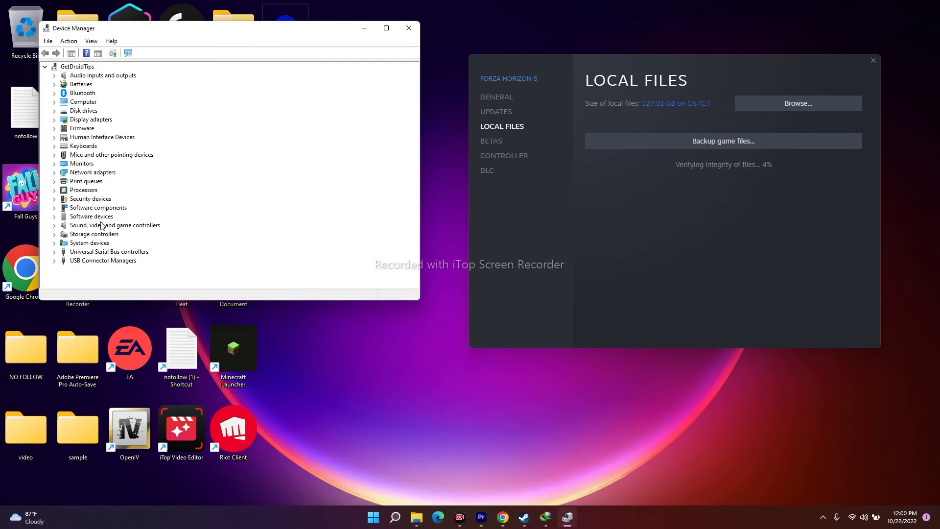
{"action": "left_click", "coordinate": [55, 120]}
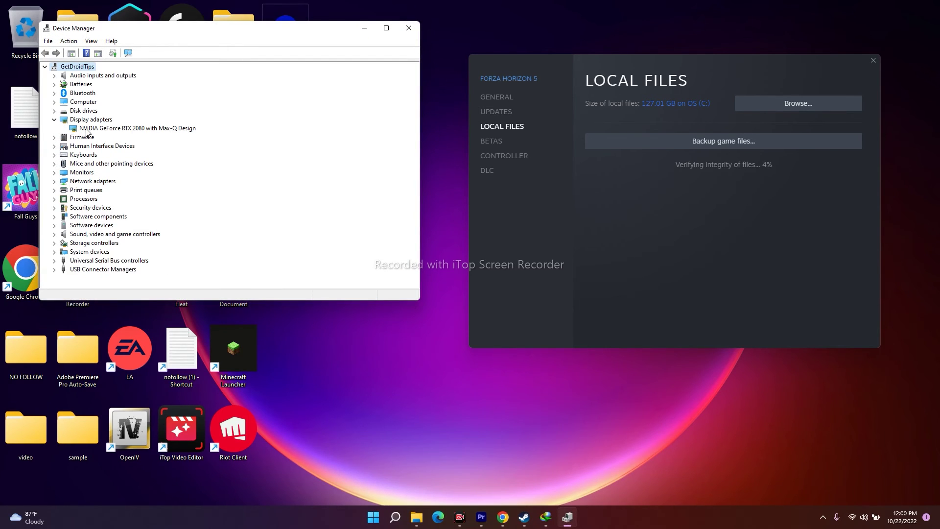
{"action": "right_click", "coordinate": [103, 130]}
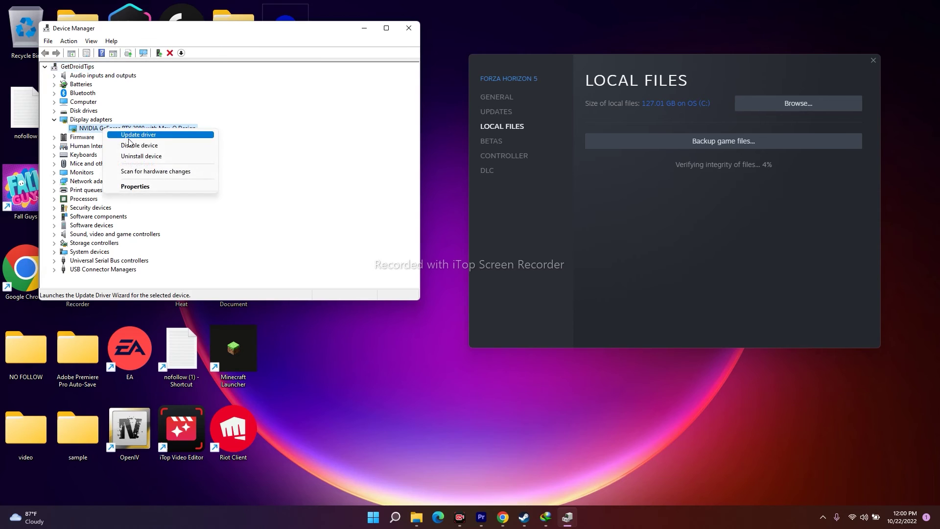
{"action": "left_click", "coordinate": [135, 186]}
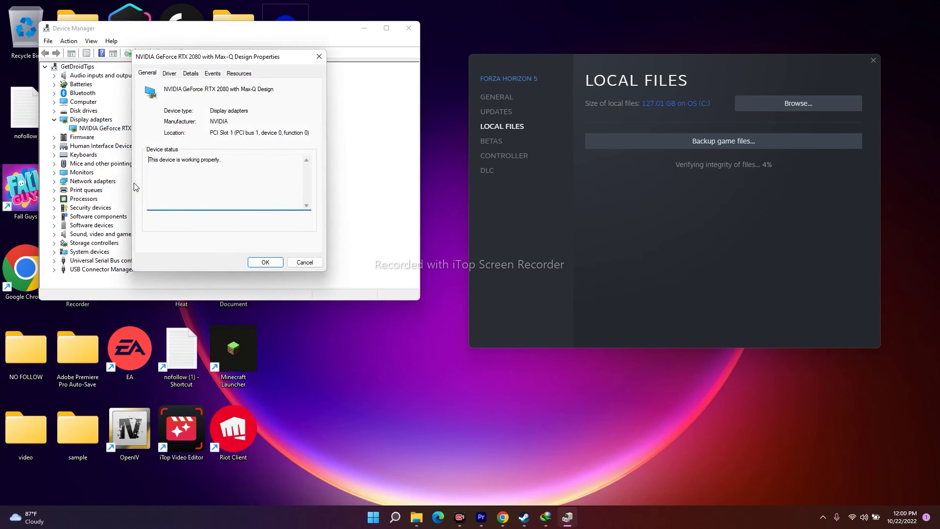
{"action": "left_click", "coordinate": [170, 72]}
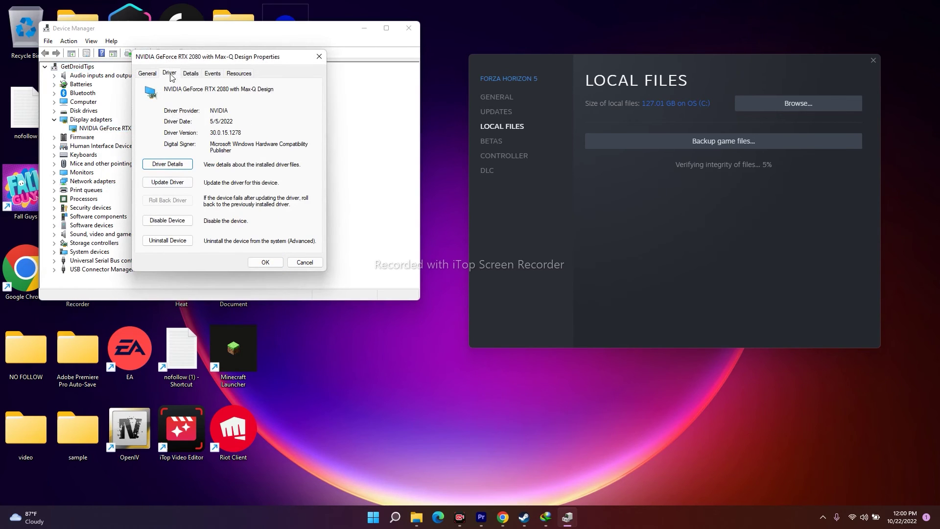
- Reopen the RTX 2080 driver details to confirm version 30.0.15.1278 dated 5/5/2022
{"action": "left_click", "coordinate": [319, 57]}
{"action": "right_click", "coordinate": [157, 128]}
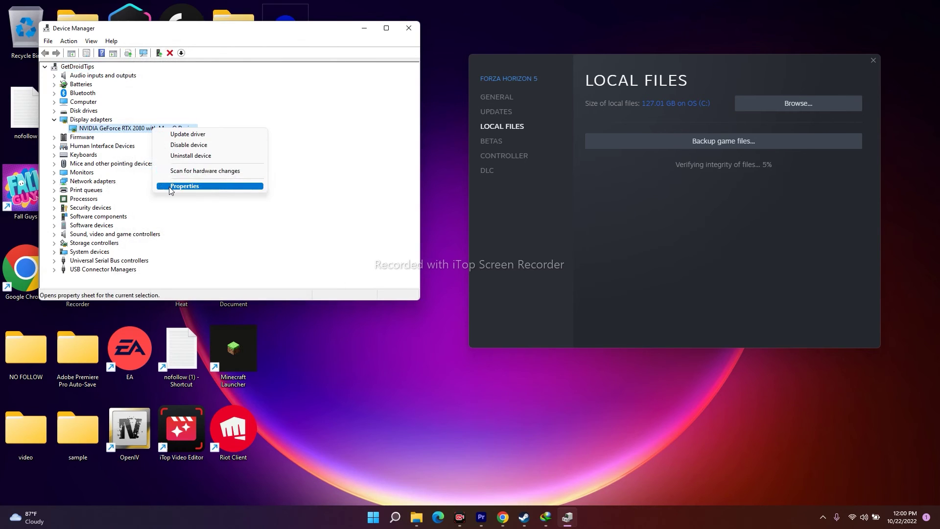
{"action": "left_click", "coordinate": [169, 185]}
{"action": "left_click", "coordinate": [169, 73]}
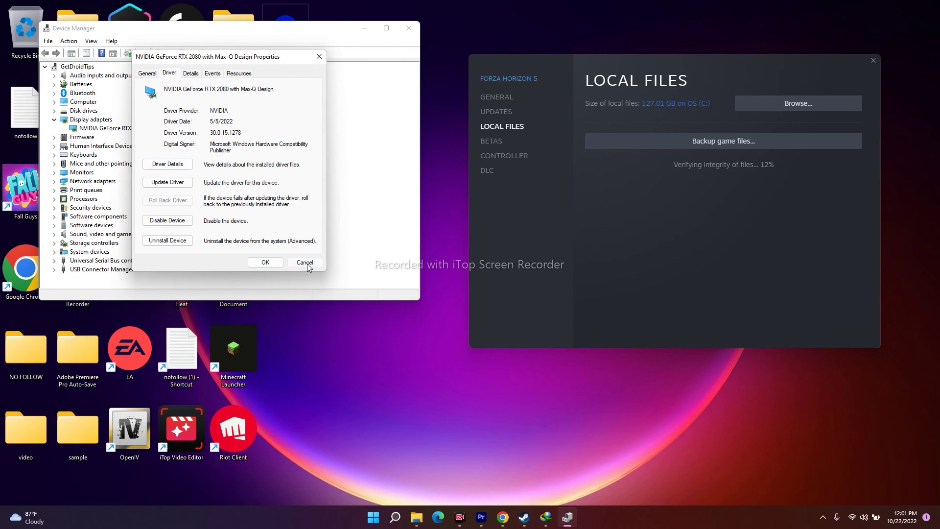
{"action": "left_click", "coordinate": [306, 263]}
- Close Device Manager and the Steam verification window, returning to YouTube Studio in Chrome
{"action": "left_click", "coordinate": [409, 28]}
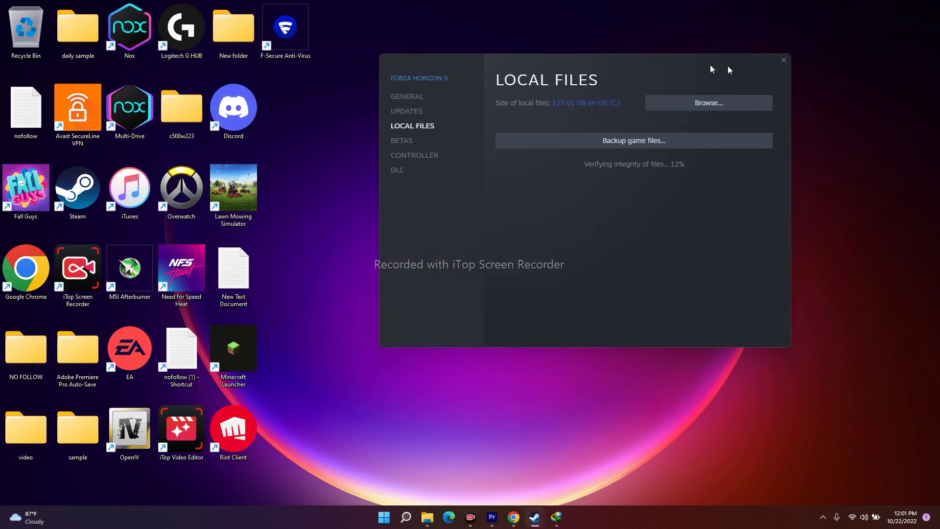
{"action": "left_click", "coordinate": [732, 58]}
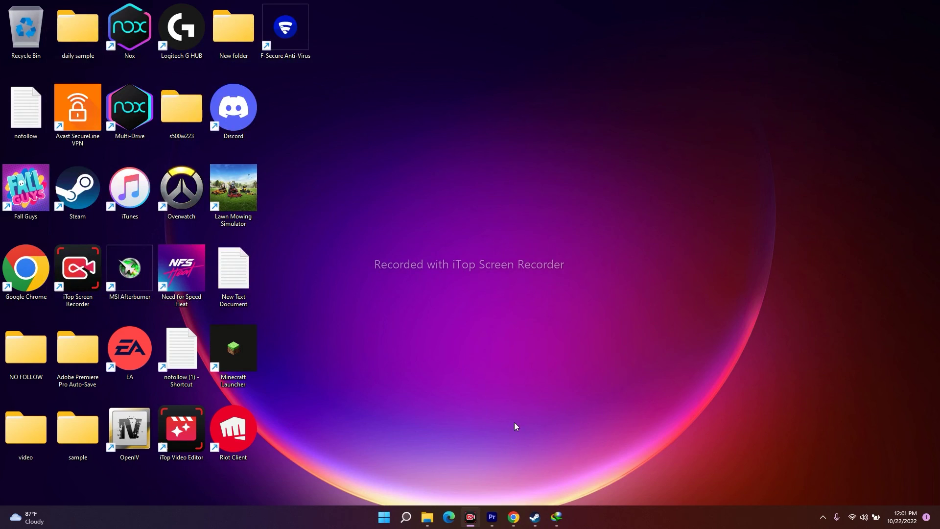
{"action": "left_click", "coordinate": [513, 516]}
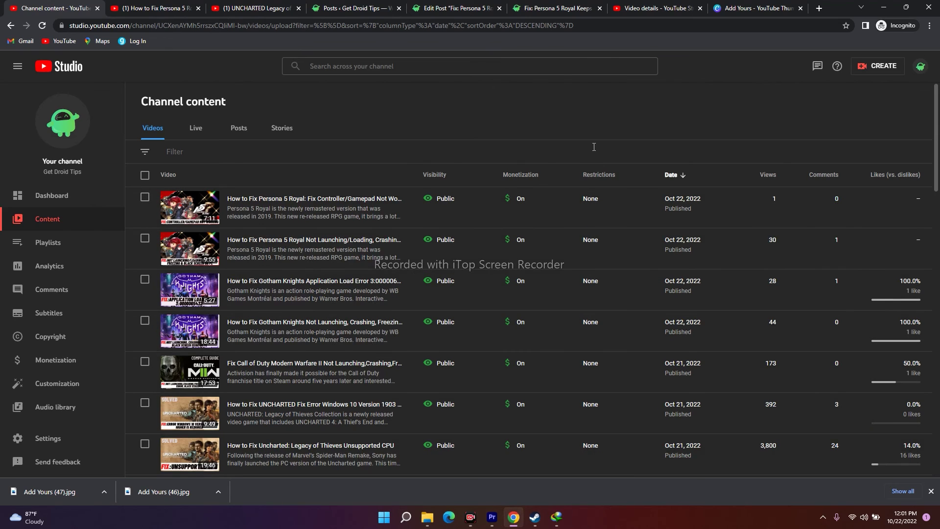